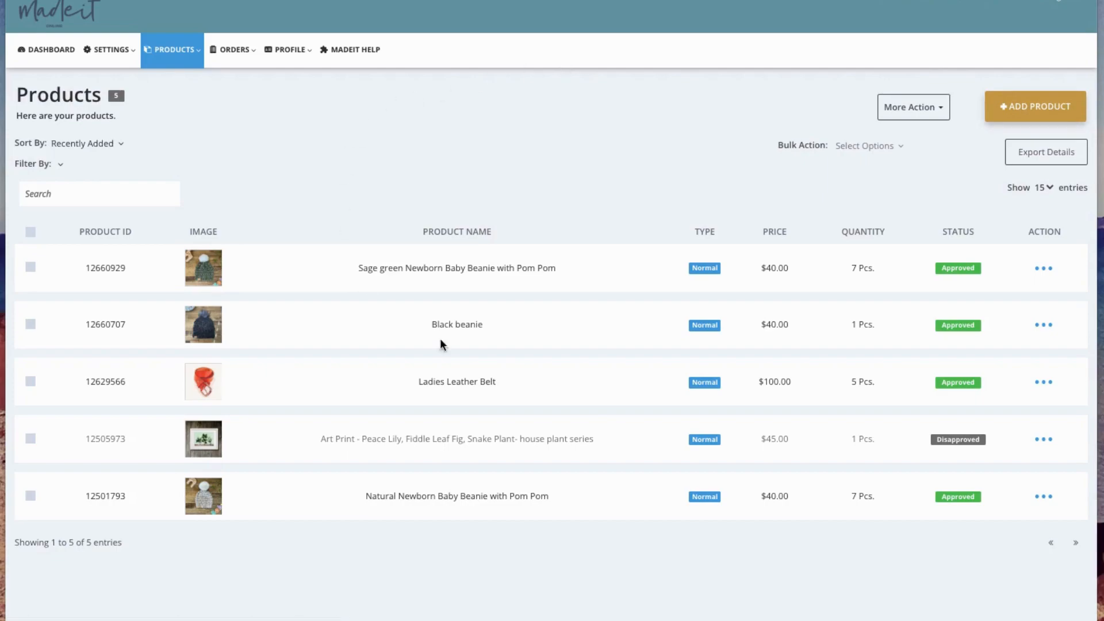
# - Start adding a new product to the store and set its product type to Digital Product
pyautogui.moveTo(173, 51)
pyautogui.click(1020, 111)
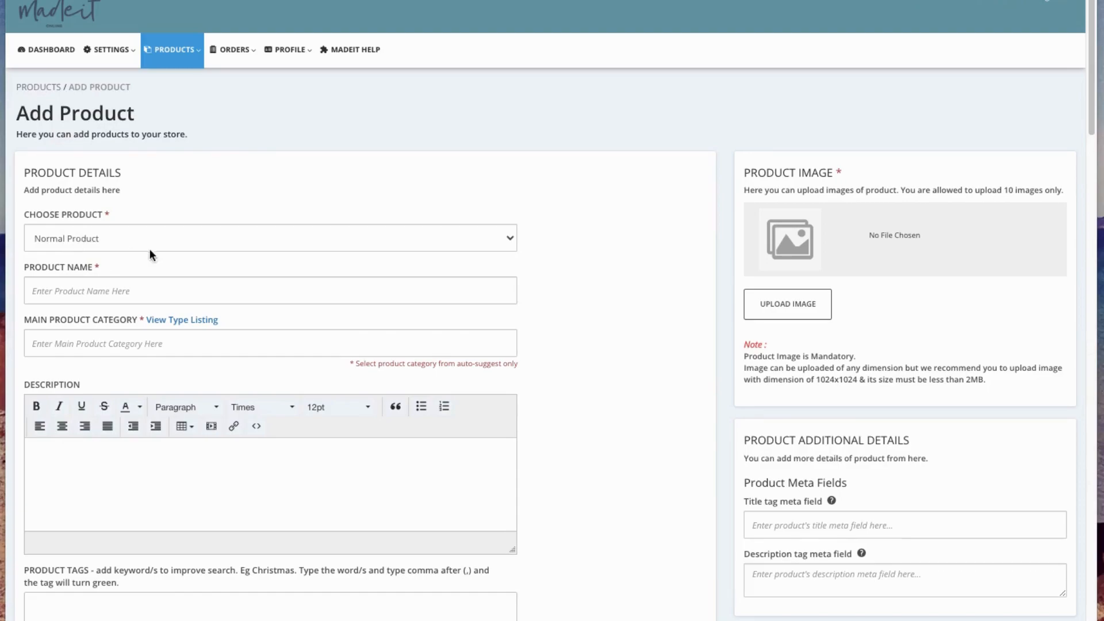
pyautogui.click(111, 239)
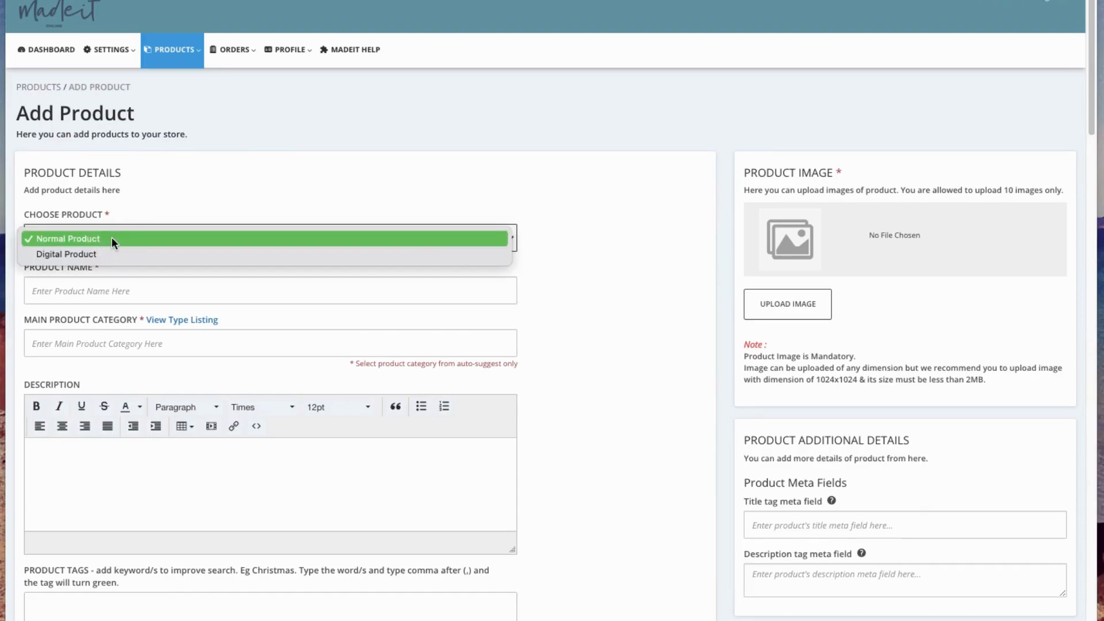
pyautogui.click(74, 255)
# - Name the product "Sewing Pattern - Pretty Little Dress"
pyautogui.click(83, 290)
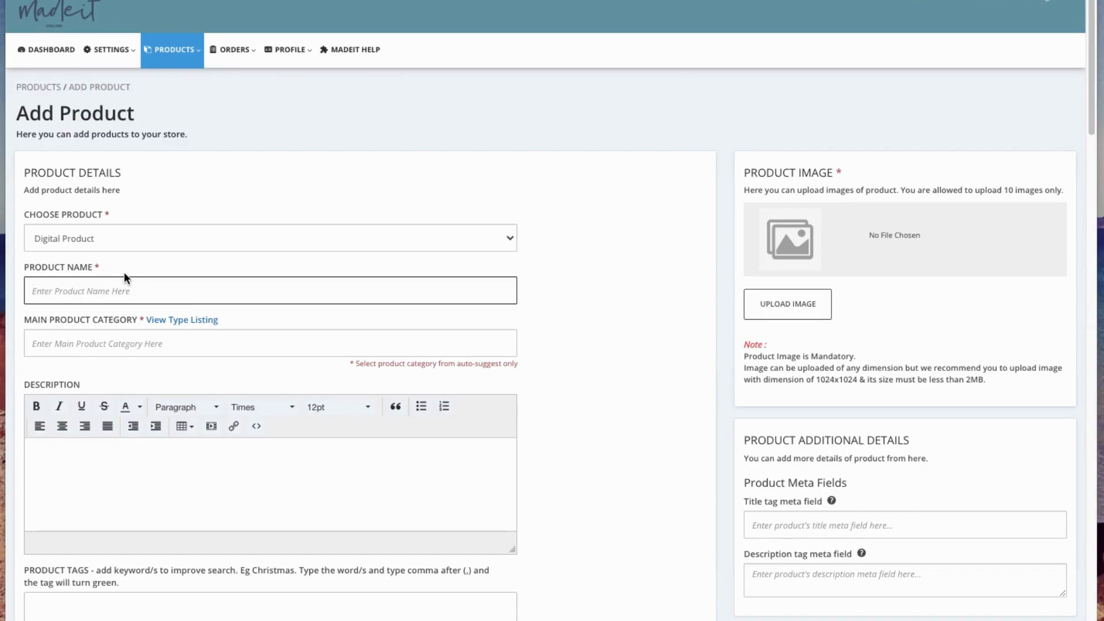
pyautogui.write('Sewing Pattern - Pretty Little Dress')
# - Find the PDF categories and set the main product category to DIY & Learn > PDF Patterns > Sewing/Fabric
pyautogui.click(41, 344)
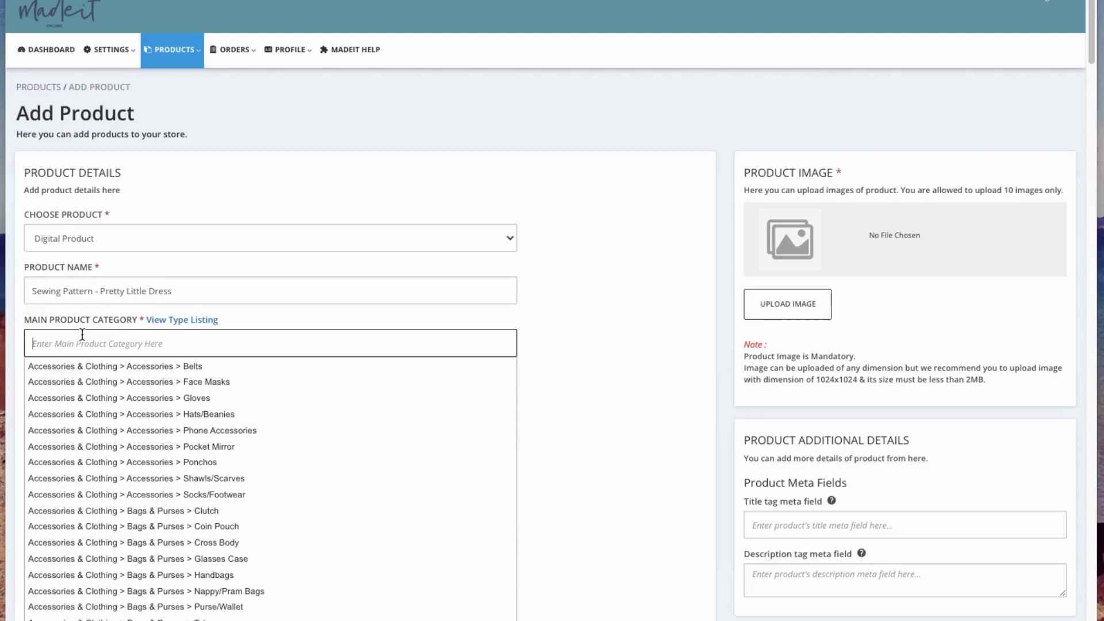
pyautogui.write('pdf')
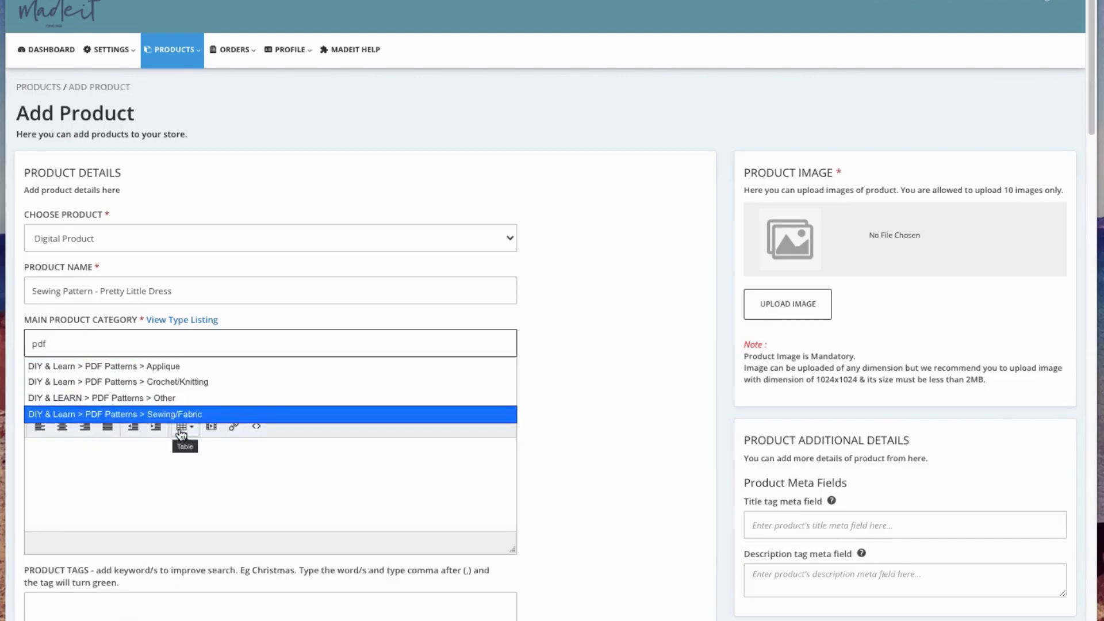
pyautogui.click(124, 415)
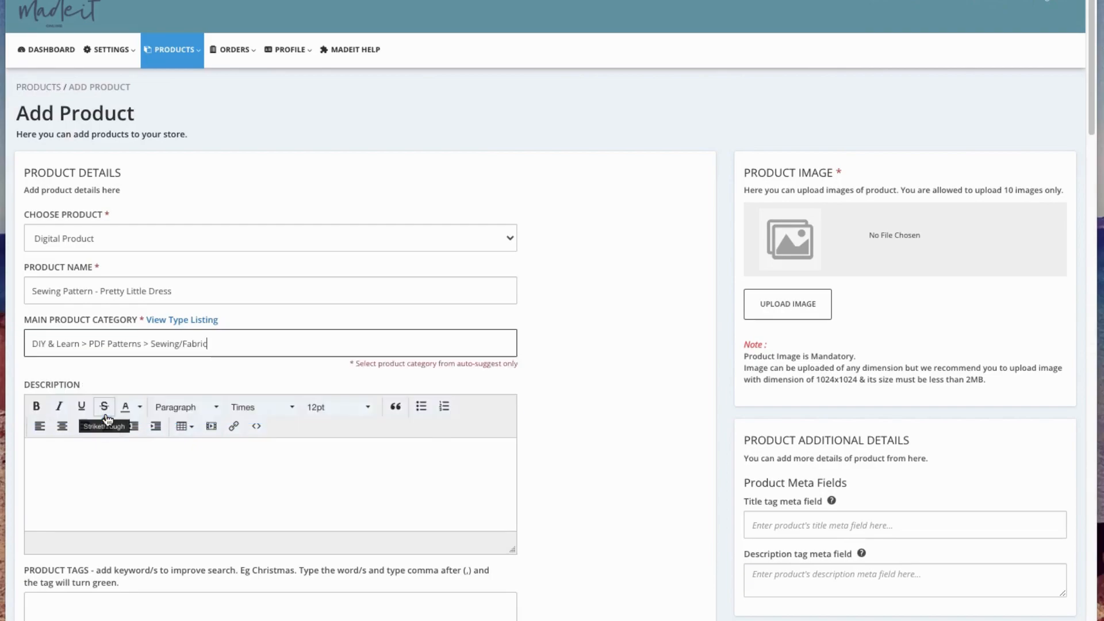
# - Enter "DIGITAL DOWNLOAD" as the first line of the product description and make it bold
pyautogui.click(63, 459)
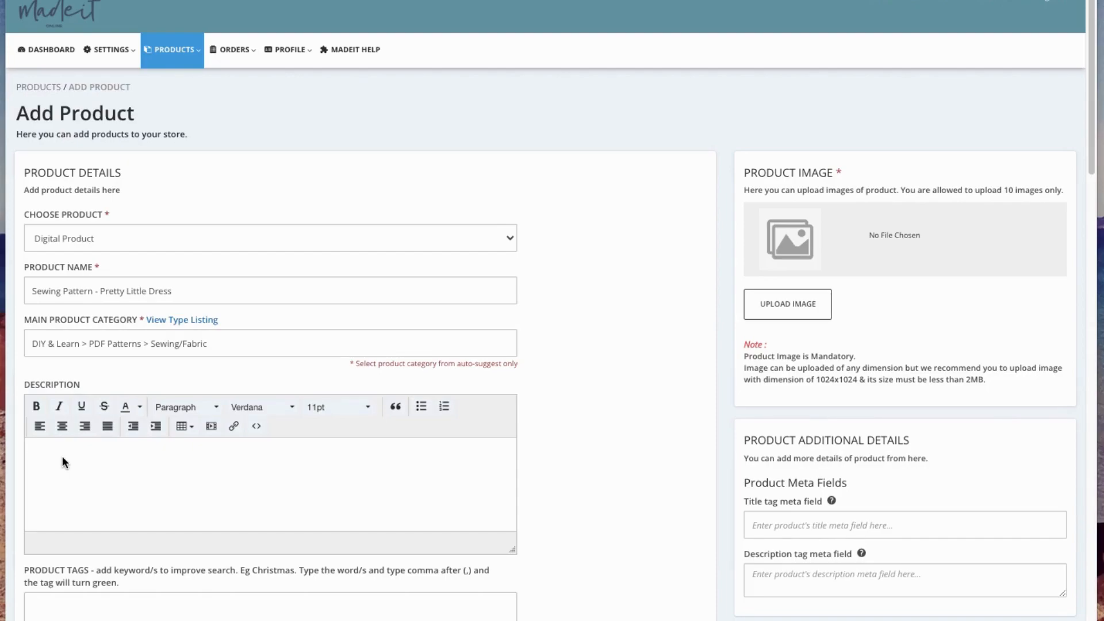
pyautogui.write('DO')
pyautogui.write('GIT')
pyautogui.press('BackSpace')
pyautogui.press('BackSpace')
pyautogui.press('BackSpace')
pyautogui.press('BackSpace')
pyautogui.write('IGITAL DOWNLOAD')
pyautogui.press('Return')
pyautogui.moveTo(123, 448); pyautogui.dragTo(29, 448)
pyautogui.click(36, 405)
# - Add the line "Explain here..." below the bold heading in the description
pyautogui.click(51, 466)
pyautogui.write('Exapl')
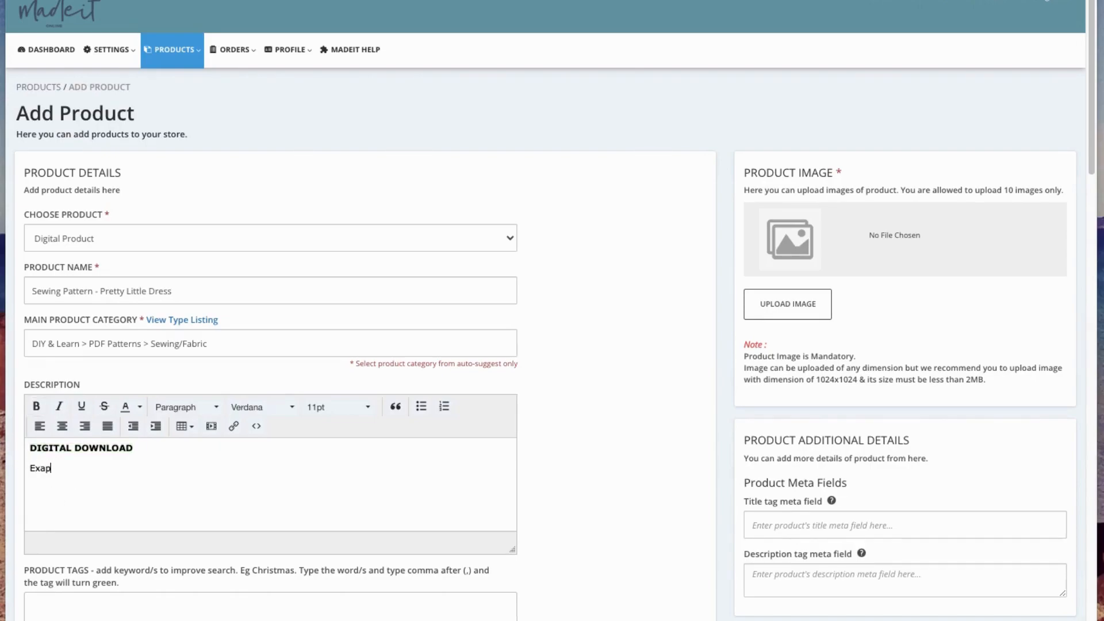
pyautogui.press('BackSpace')
pyautogui.press('BackSpace')
pyautogui.press('BackSpace')
pyautogui.write('plain')
pyautogui.write('here...')
# - Add the product tags sewing, pattern, diy, girls dress and dress
pyautogui.scroll(-4, 259, 401)
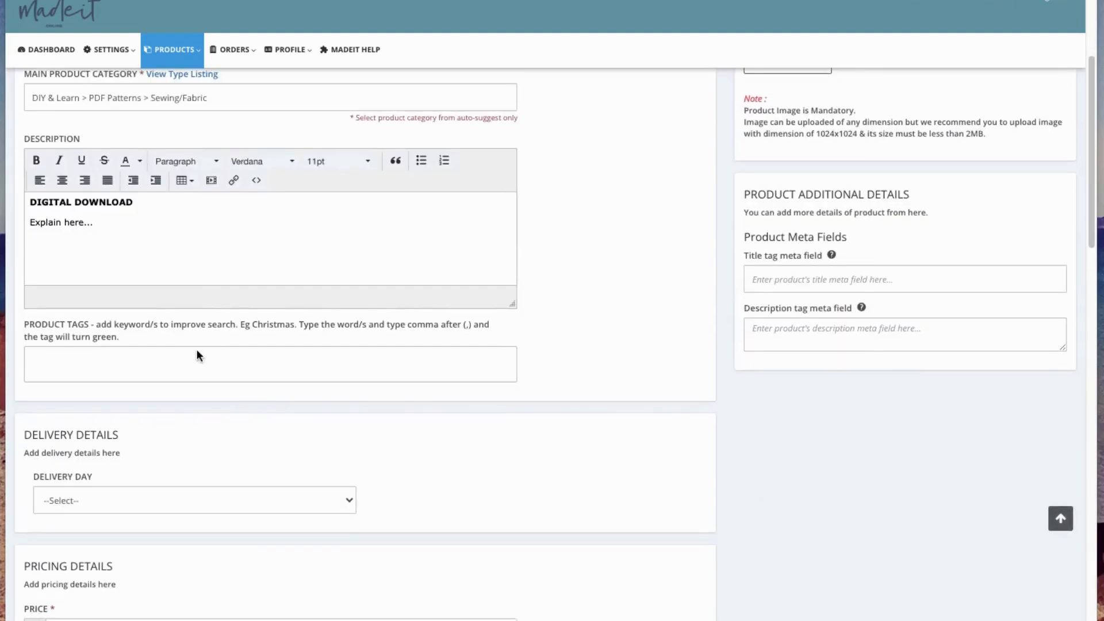
pyautogui.click(76, 365)
pyautogui.write('sewing')
pyautogui.write(',pattern')
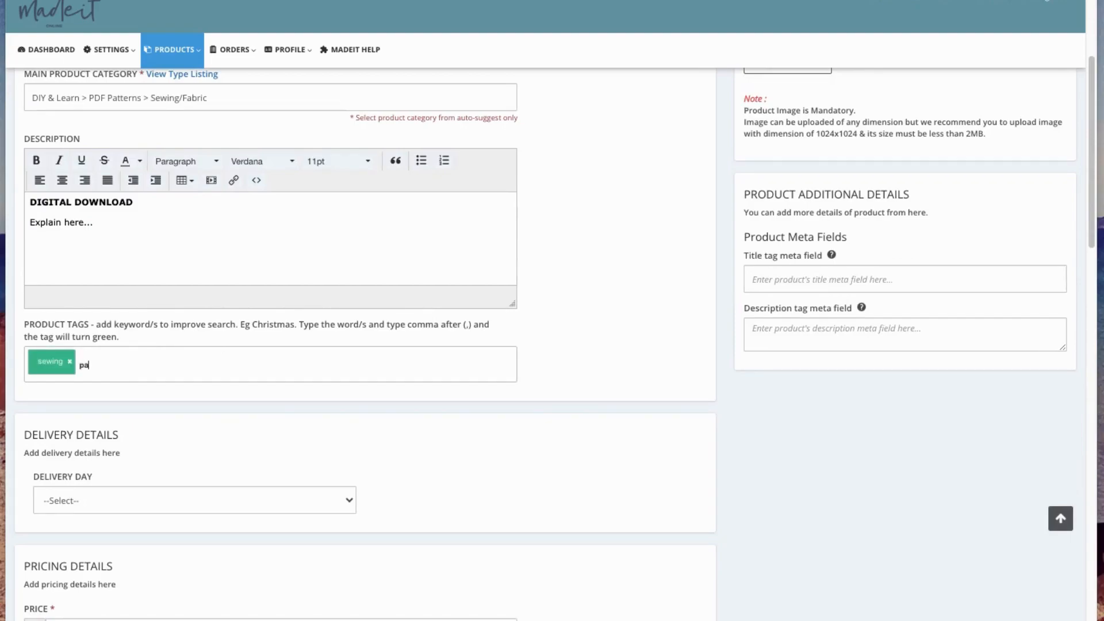
pyautogui.write(',')
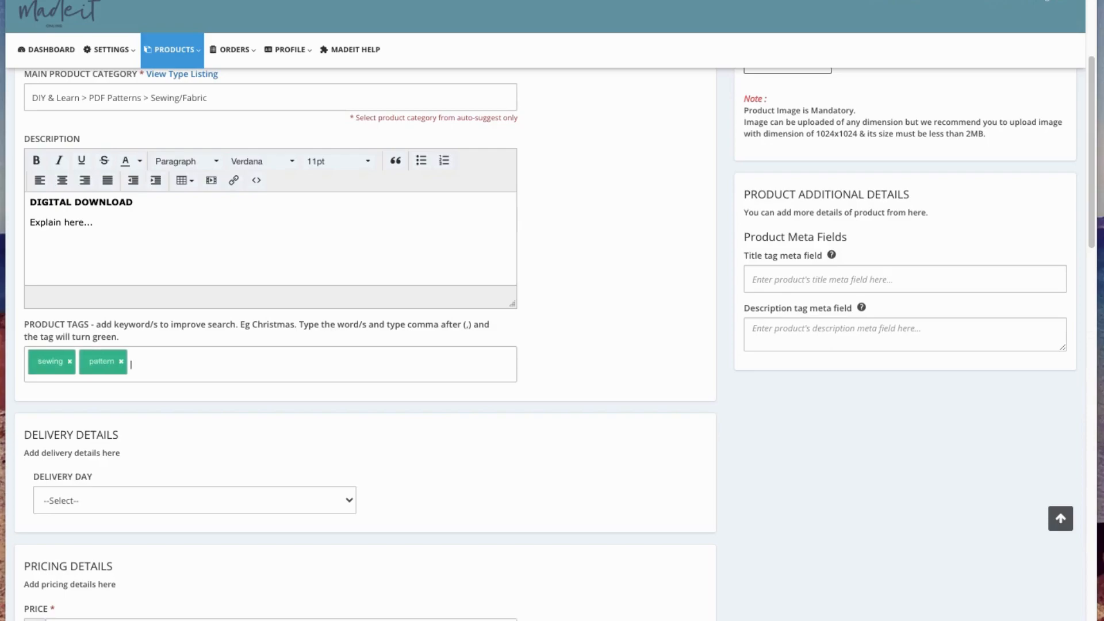
pyautogui.write('diy')
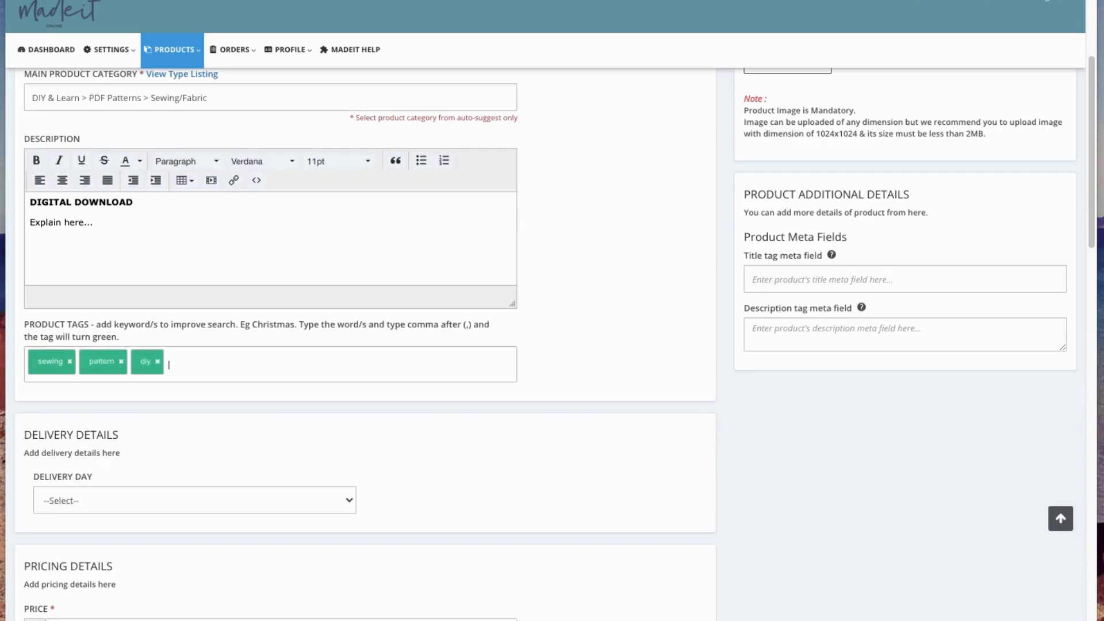
pyautogui.write(',girls dress,dress,')
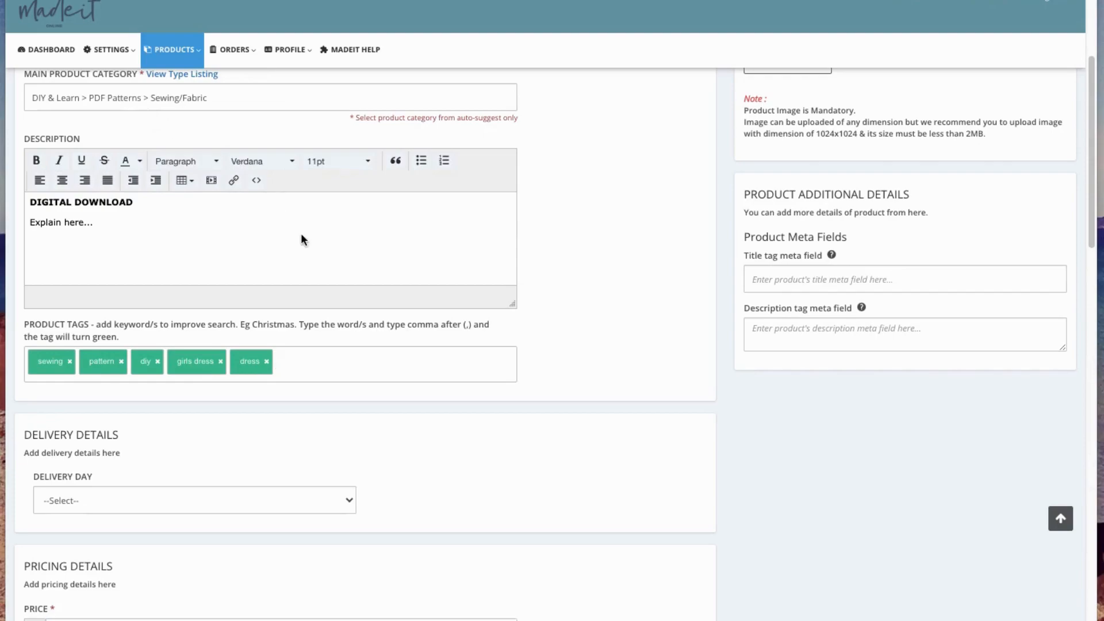
# - Set the product price to $5.00 in the pricing details
pyautogui.scroll(-2, 178, 222)
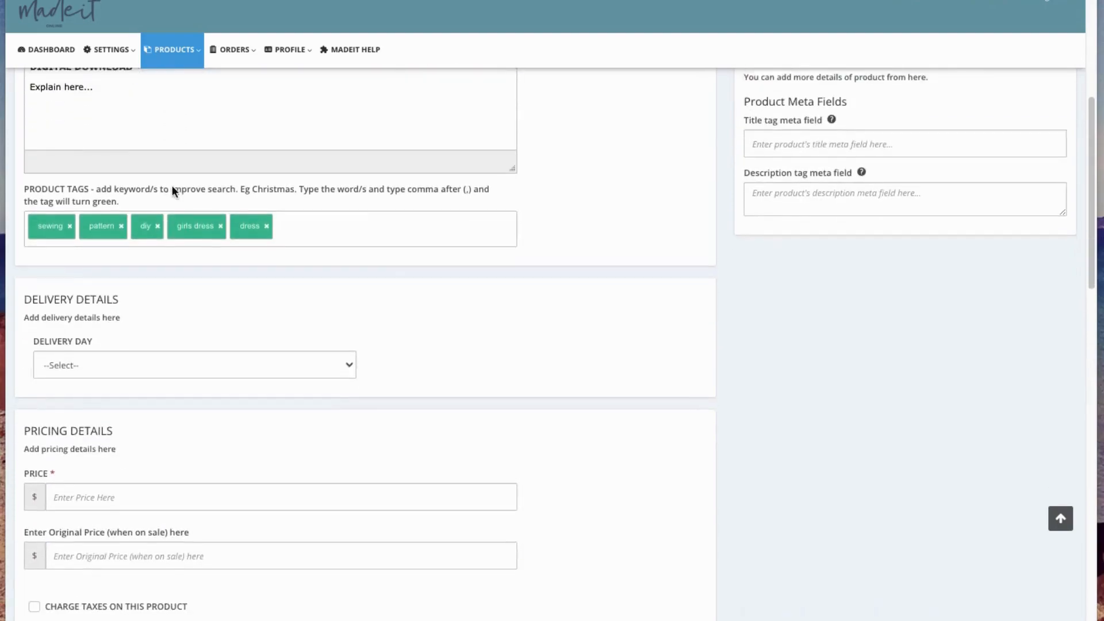
pyautogui.scroll(3, 174, 199)
pyautogui.scroll(4, 102, 274)
pyautogui.scroll(-2, 115, 388)
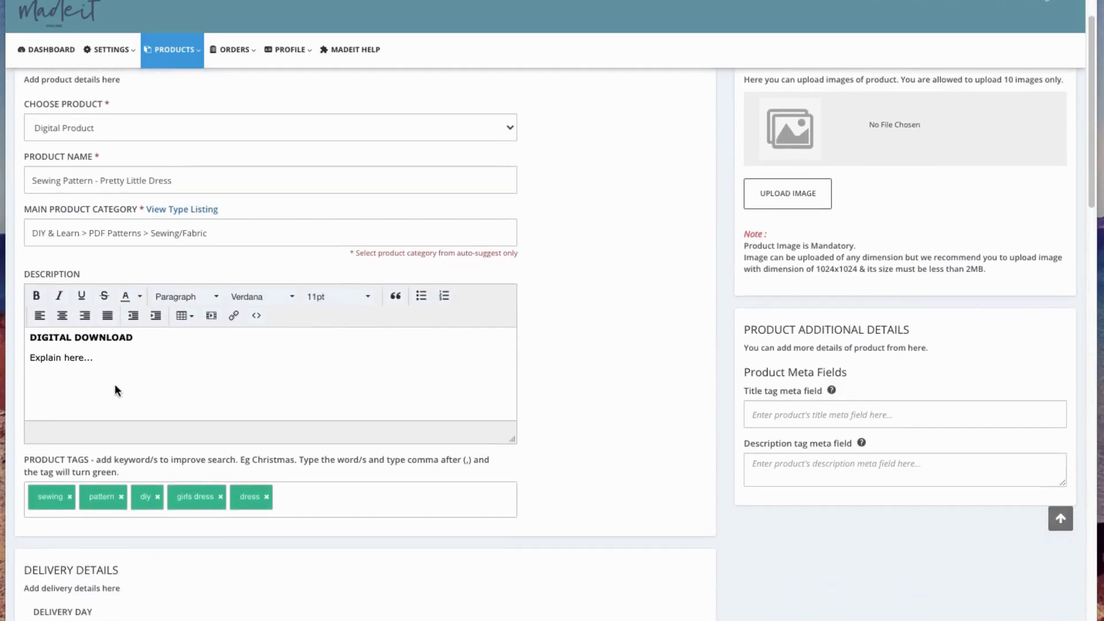
pyautogui.scroll(-3, 132, 403)
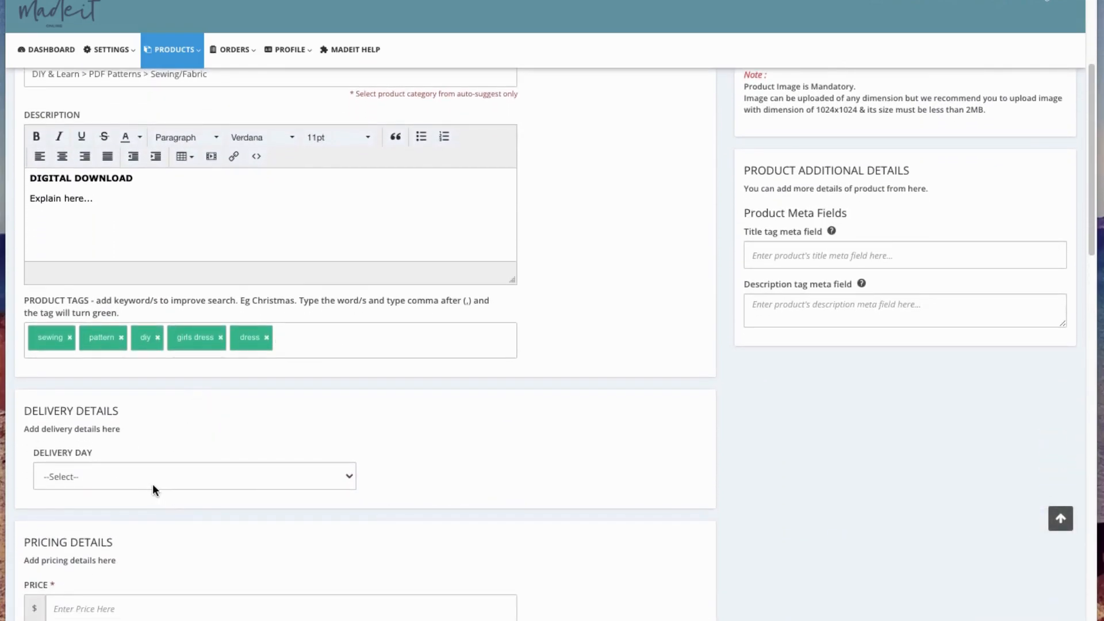
pyautogui.scroll(-6, 173, 483)
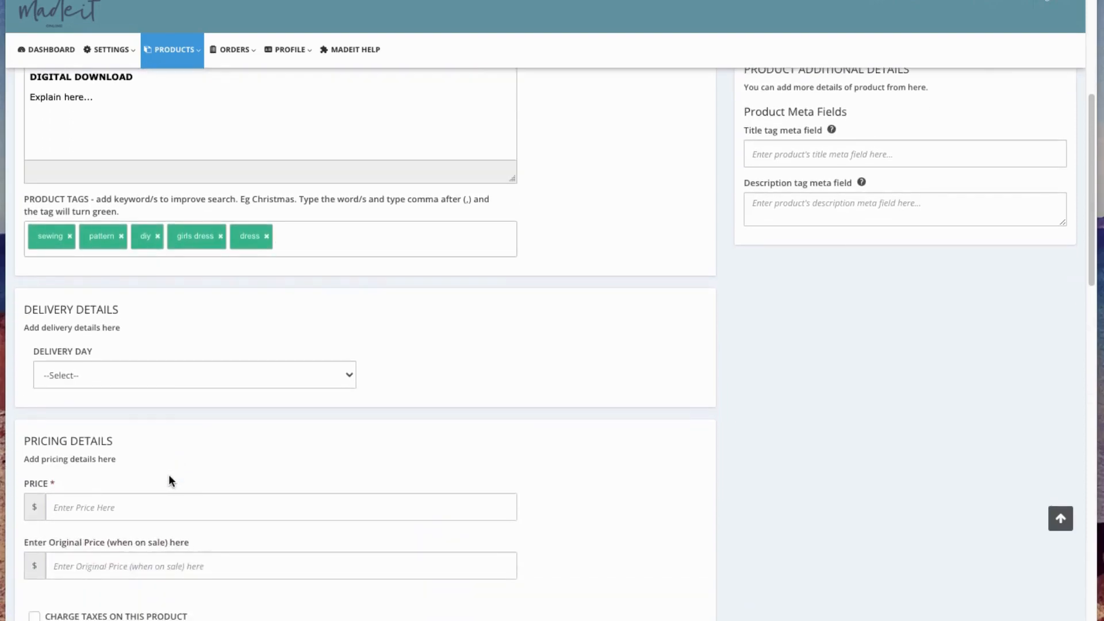
pyautogui.click(66, 302)
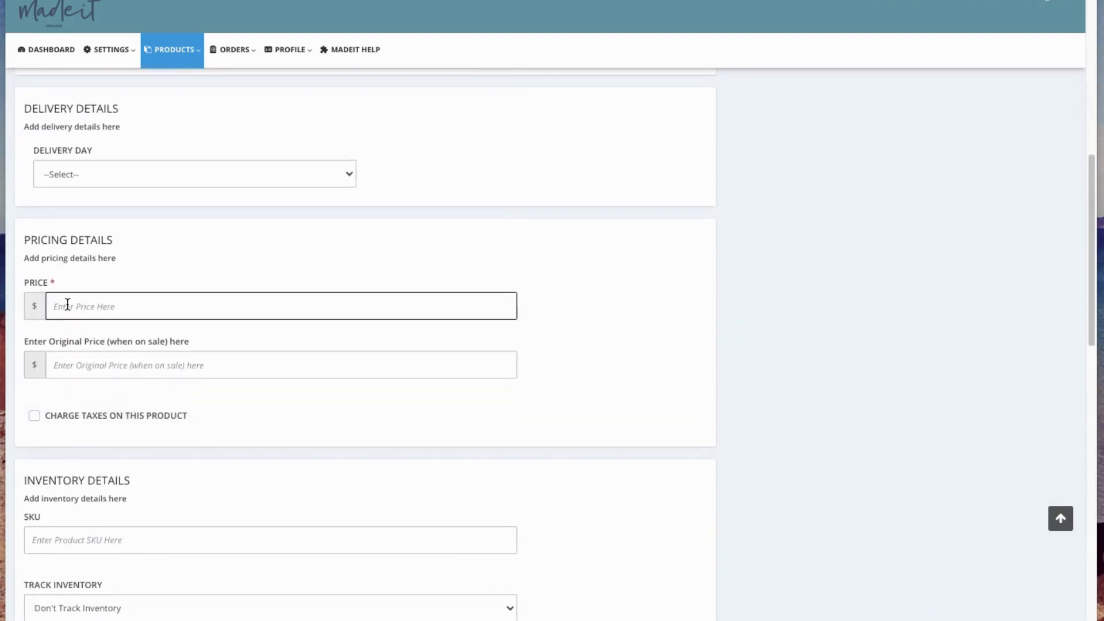
pyautogui.write('5.00')
# - Enter "dress-pattern" as the product's SKU in the inventory details
pyautogui.scroll(-2, 114, 495)
pyautogui.click(45, 437)
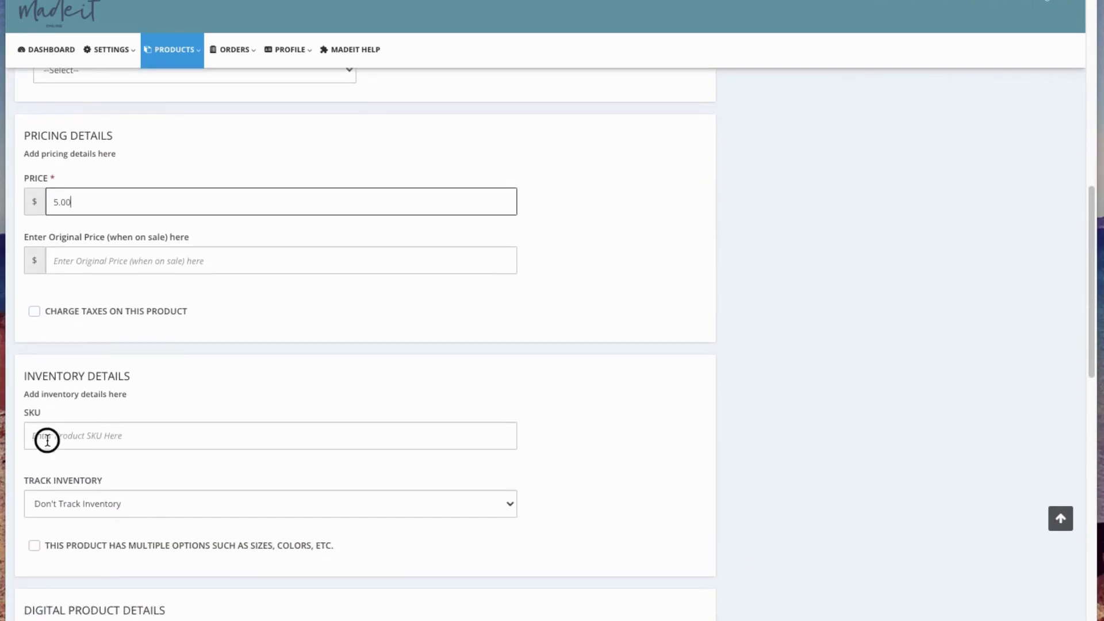
pyautogui.write('dre')
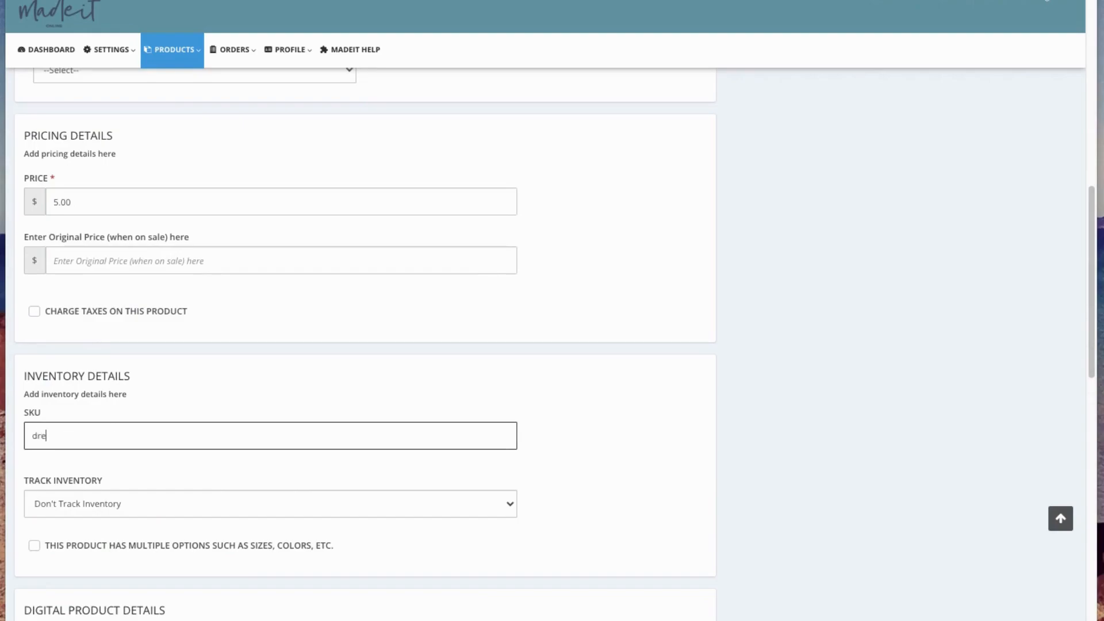
pyautogui.write('ss-pattern')
# - Set inventory tracking to Track This Product's Inventory and enter a quantity of 50
pyautogui.scroll(-3, 91, 444)
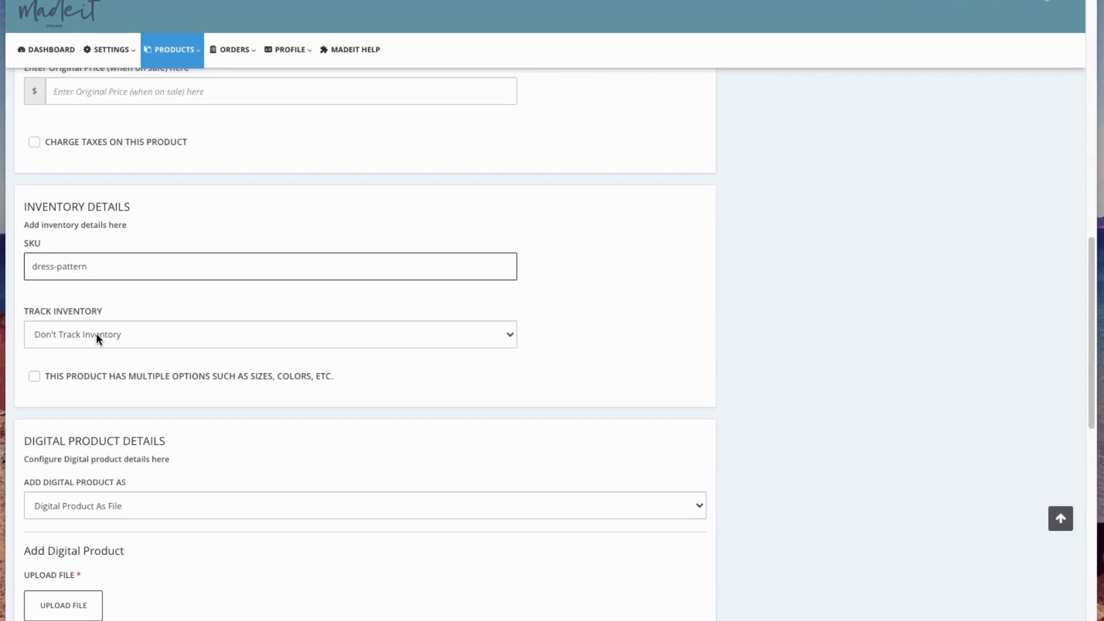
pyautogui.click(95, 334)
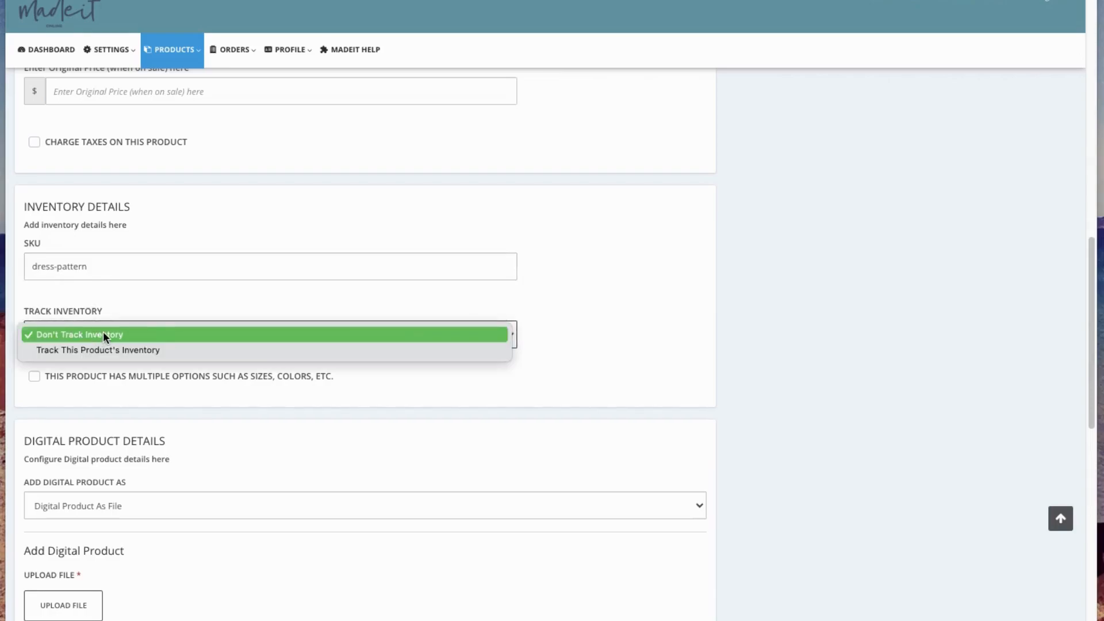
pyautogui.click(104, 335)
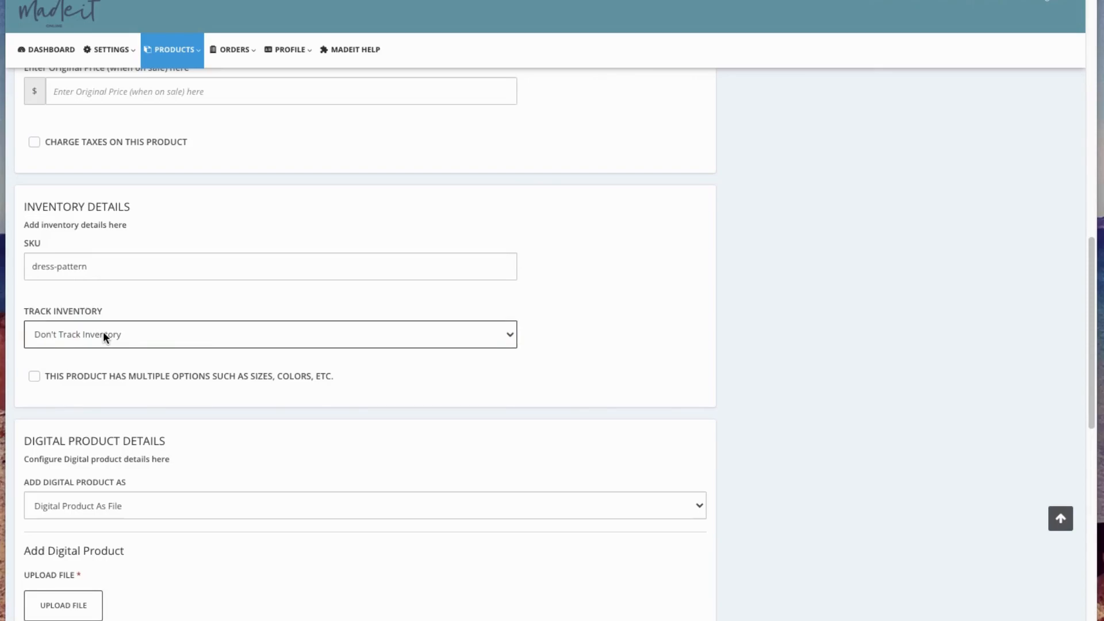
pyautogui.click(103, 333)
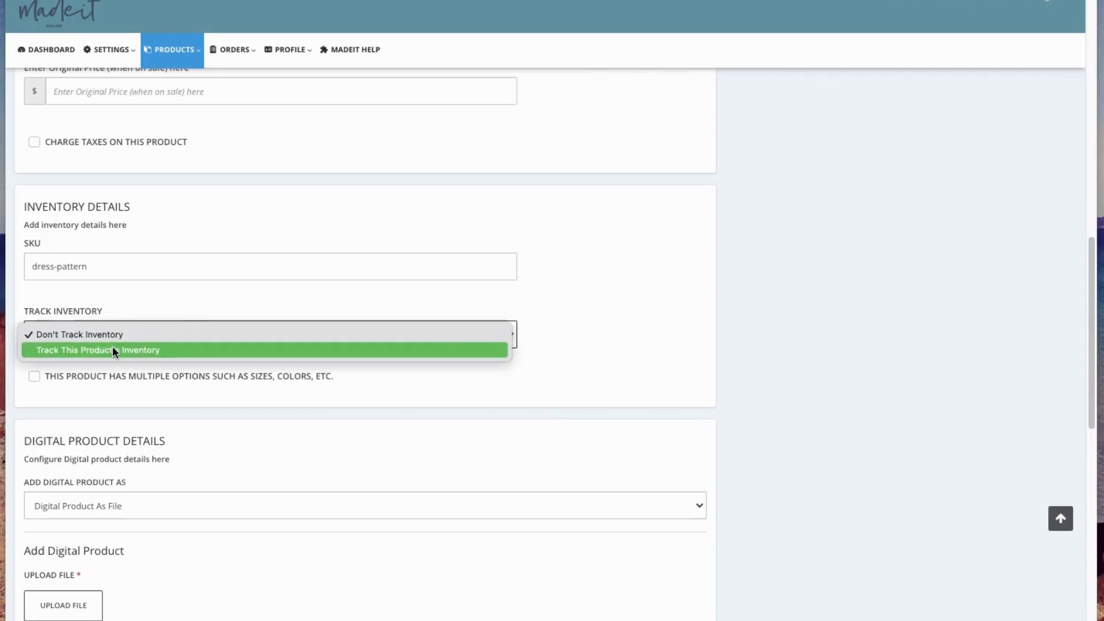
pyautogui.click(112, 346)
pyautogui.moveTo(61, 390); pyautogui.dragTo(4, 391)
pyautogui.write('50')
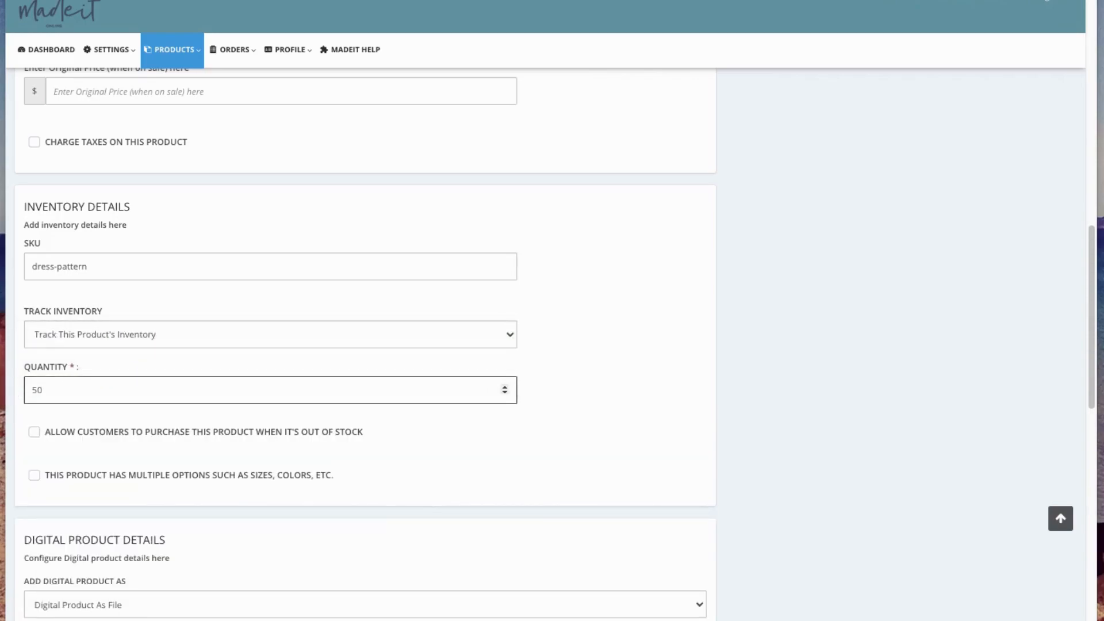
pyautogui.click(451, 471)
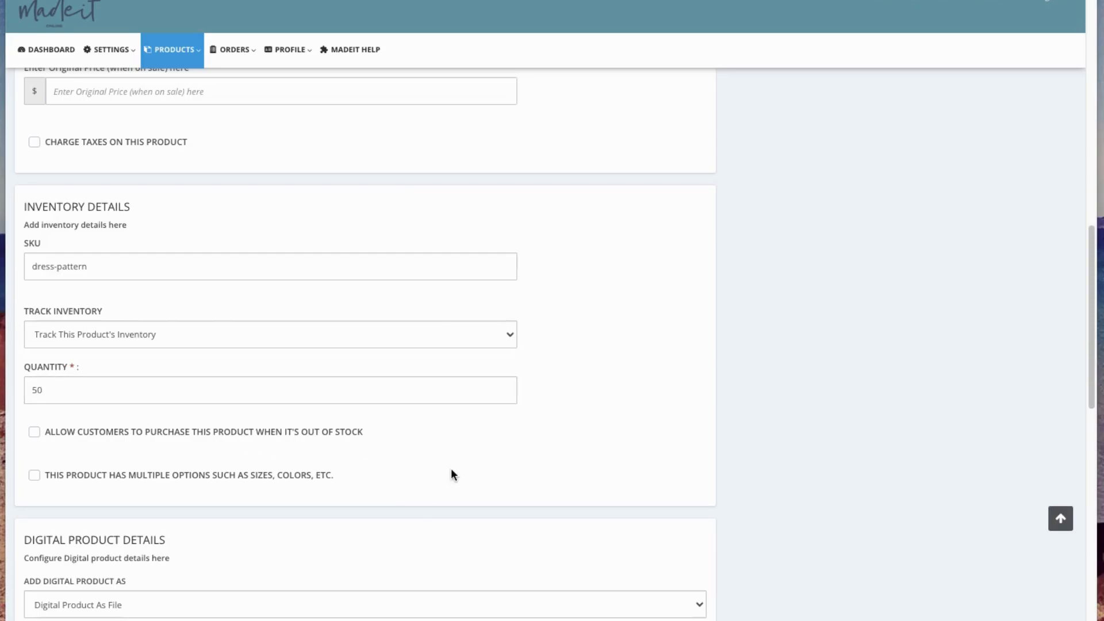
# - Try to save the new digital product, leaving the digital file, origin and filter sections as they are
pyautogui.scroll(-1, 357, 391)
pyautogui.scroll(-4, 396, 405)
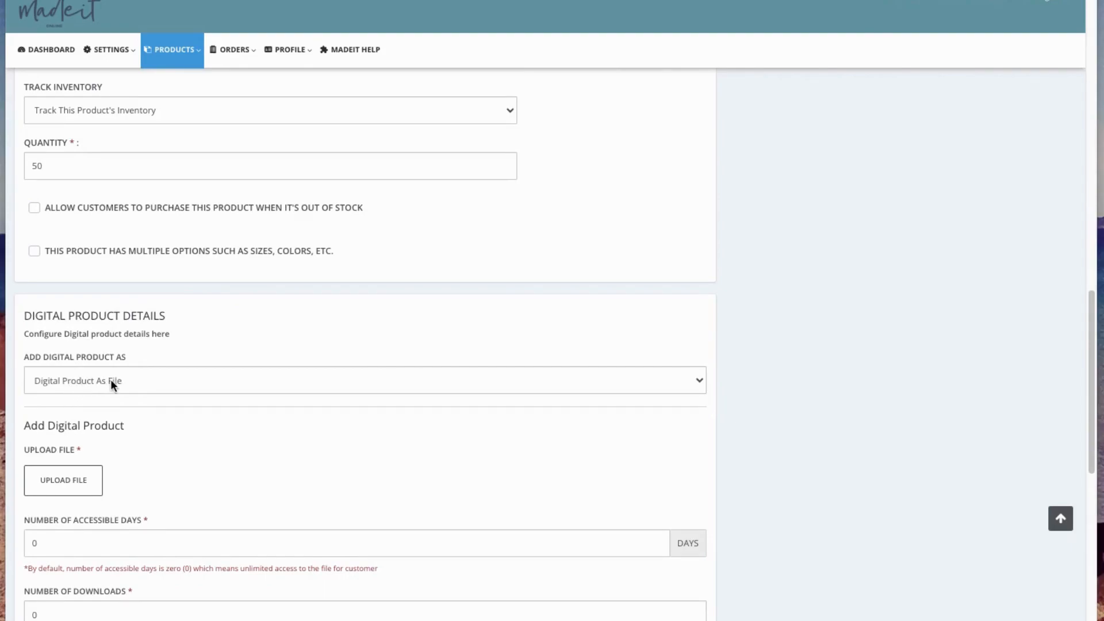
pyautogui.scroll(-2, 184, 464)
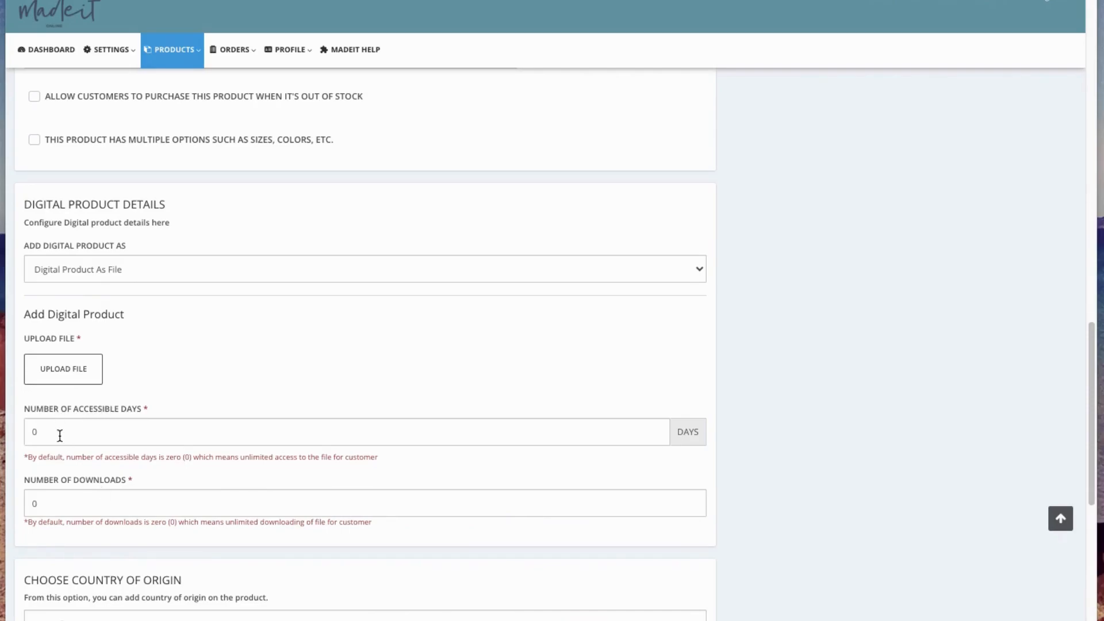
pyautogui.scroll(-6, 67, 545)
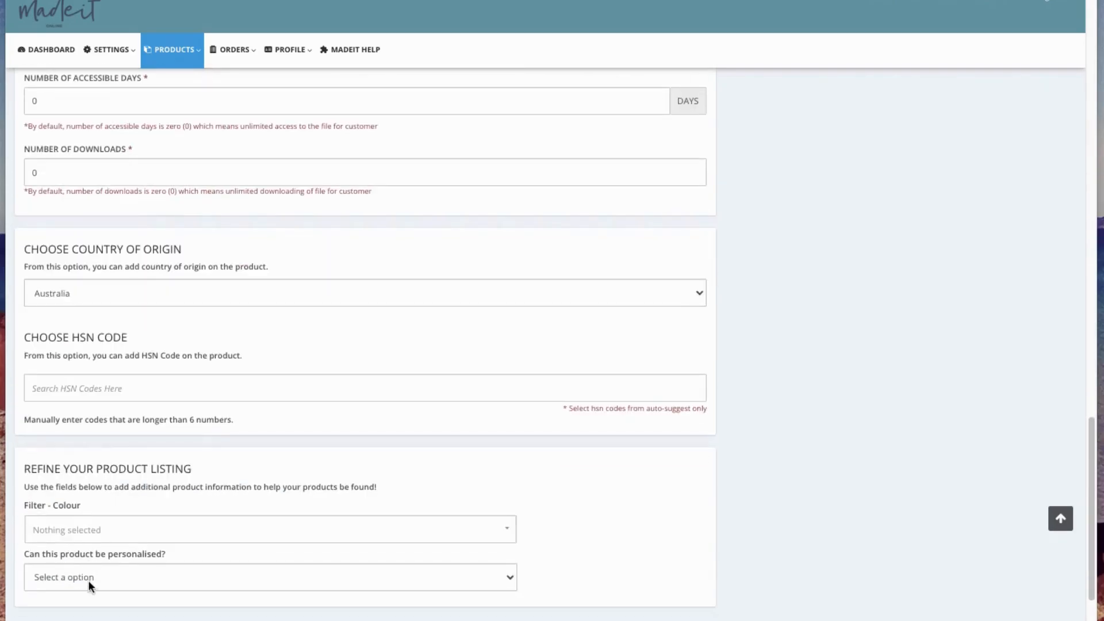
pyautogui.scroll(-2, 88, 580)
pyautogui.click(89, 565)
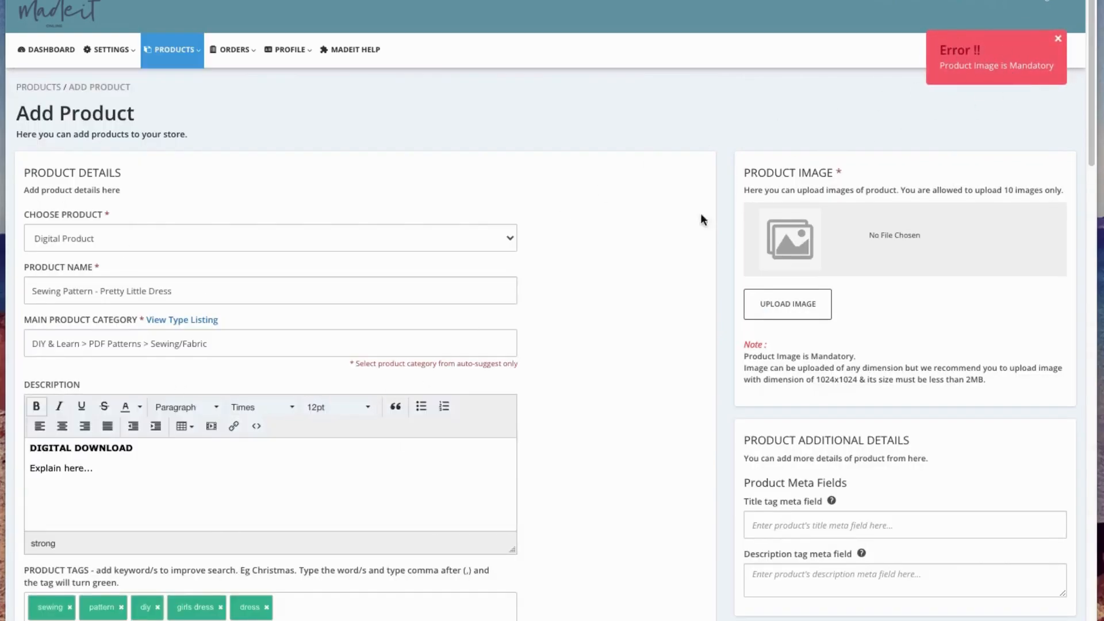
# - Look through the pricing, inventory and digital product sections of the form for missing required details
pyautogui.scroll(-7, 239, 349)
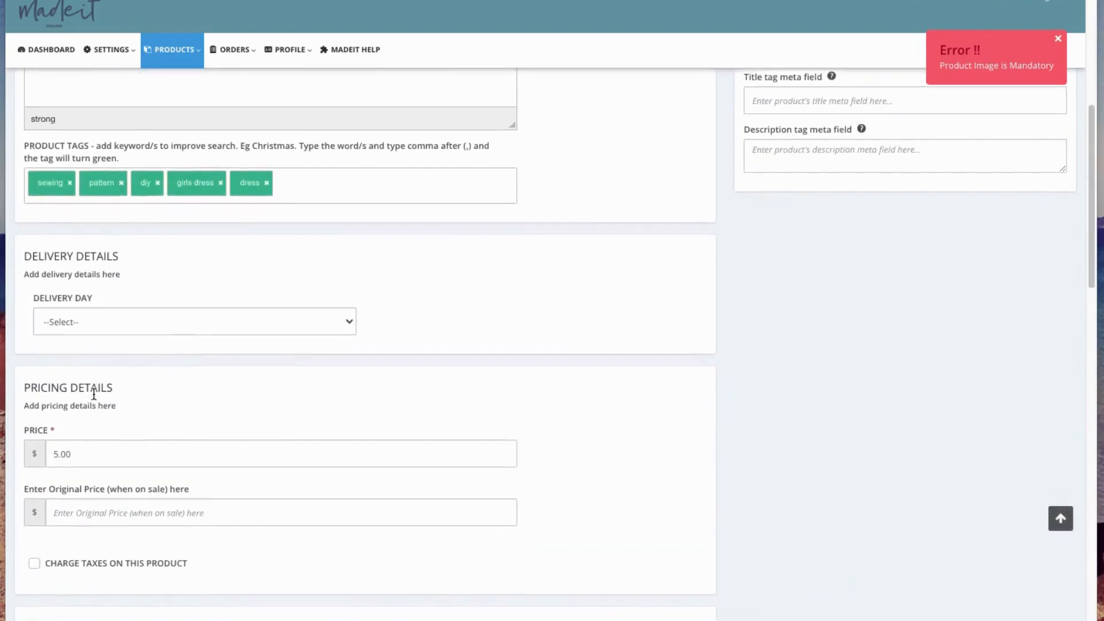
pyautogui.scroll(-8, 94, 394)
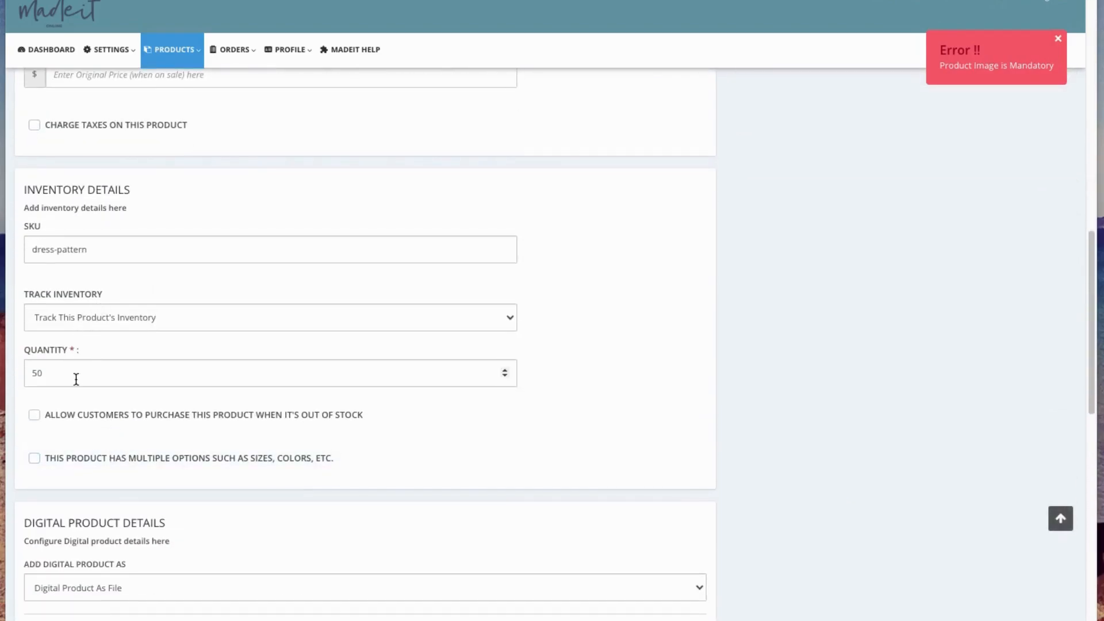
pyautogui.scroll(-10, 54, 416)
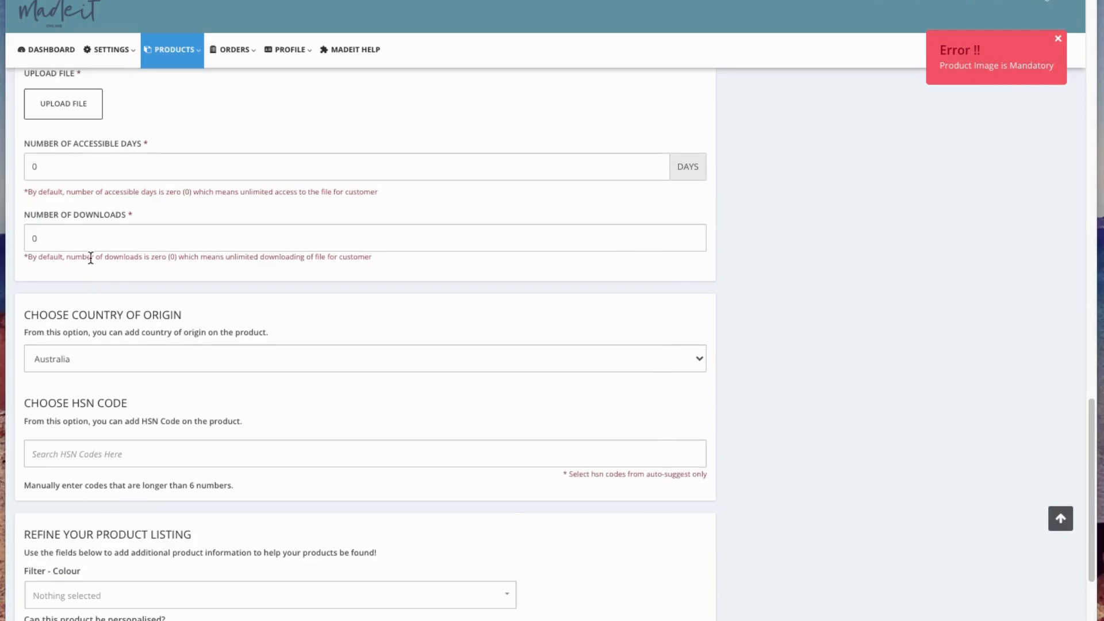
pyautogui.scroll(7, 90, 257)
pyautogui.scroll(-3, 140, 488)
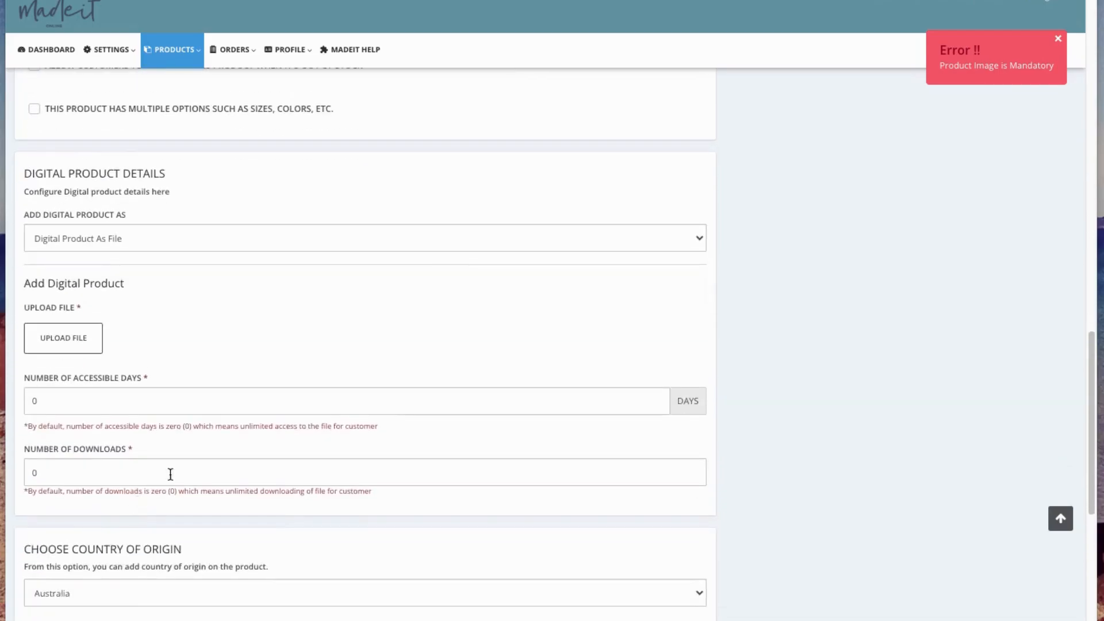
pyautogui.scroll(15, 765, 264)
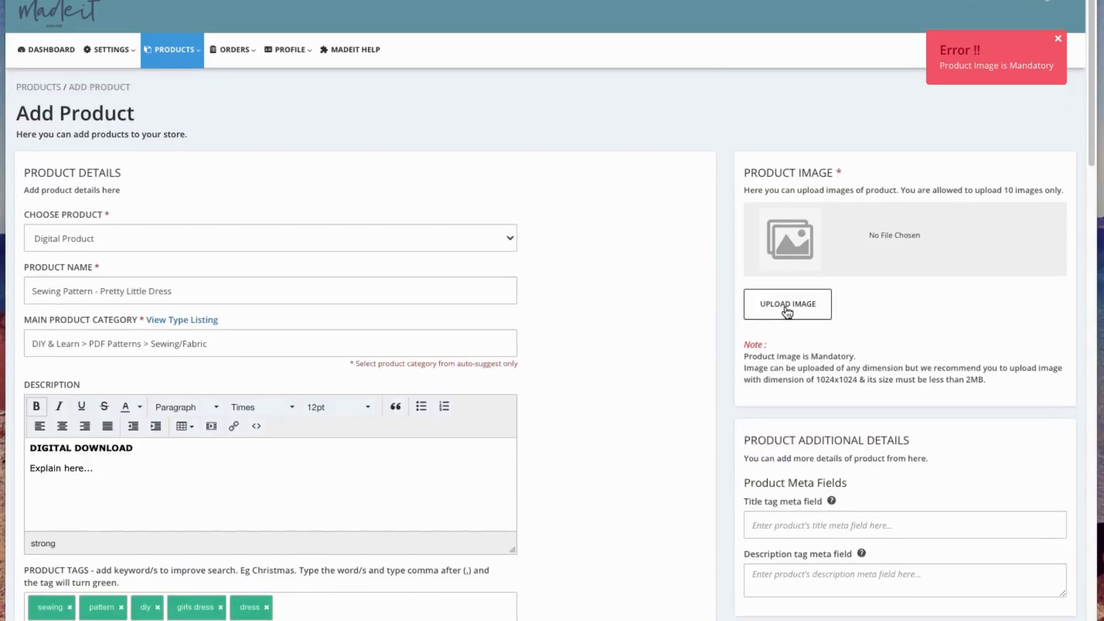
# - Upload "Add a subheading.png" as the product image
pyautogui.click(787, 311)
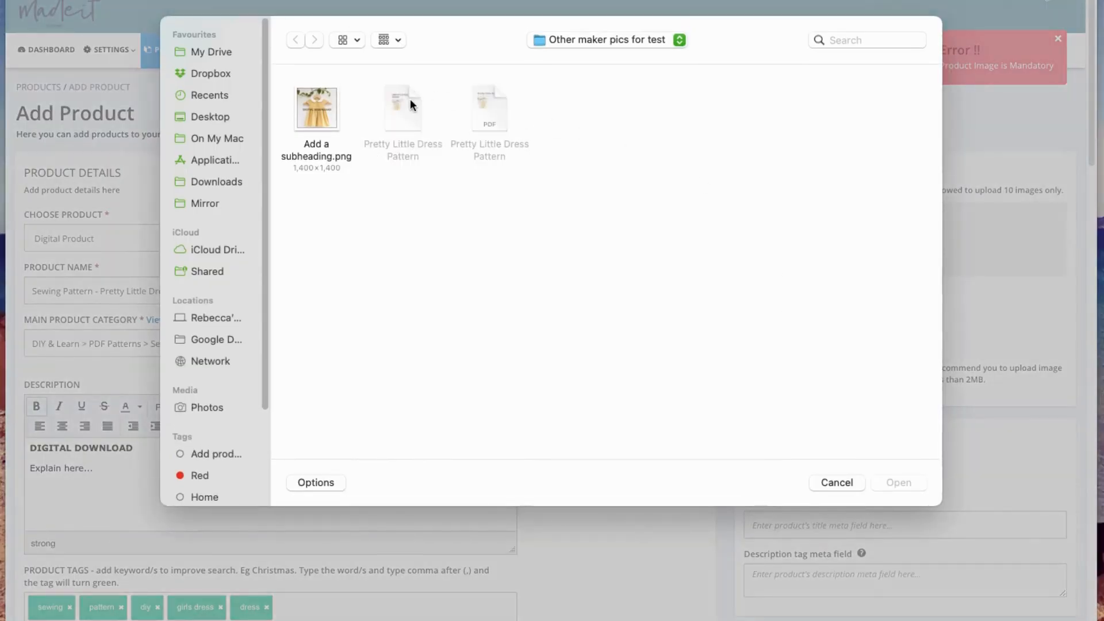
pyautogui.click(317, 100)
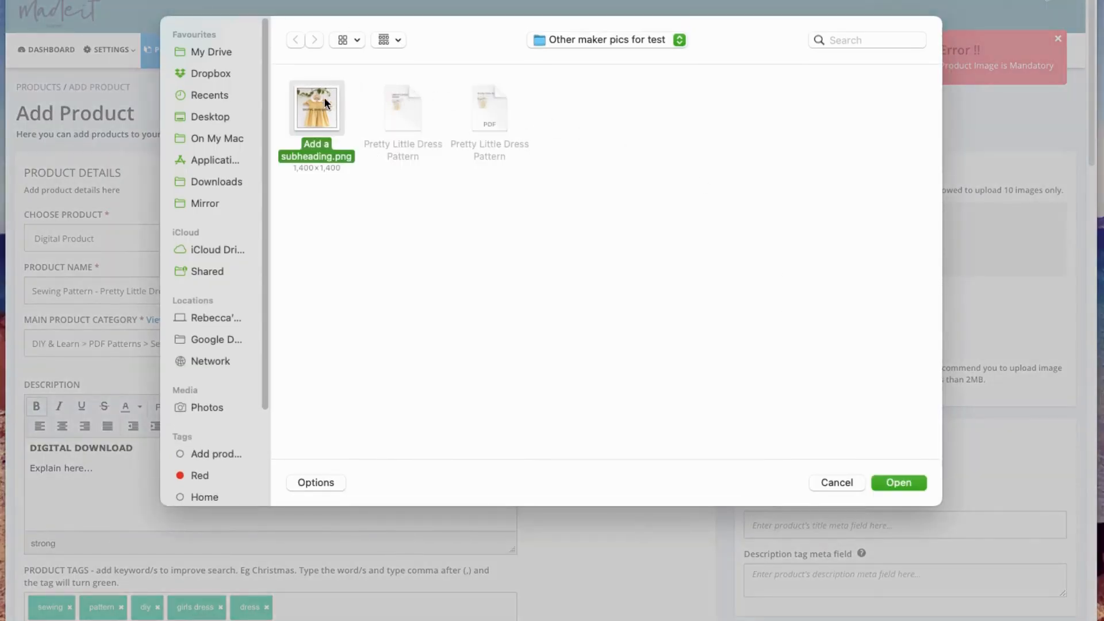
pyautogui.click(900, 482)
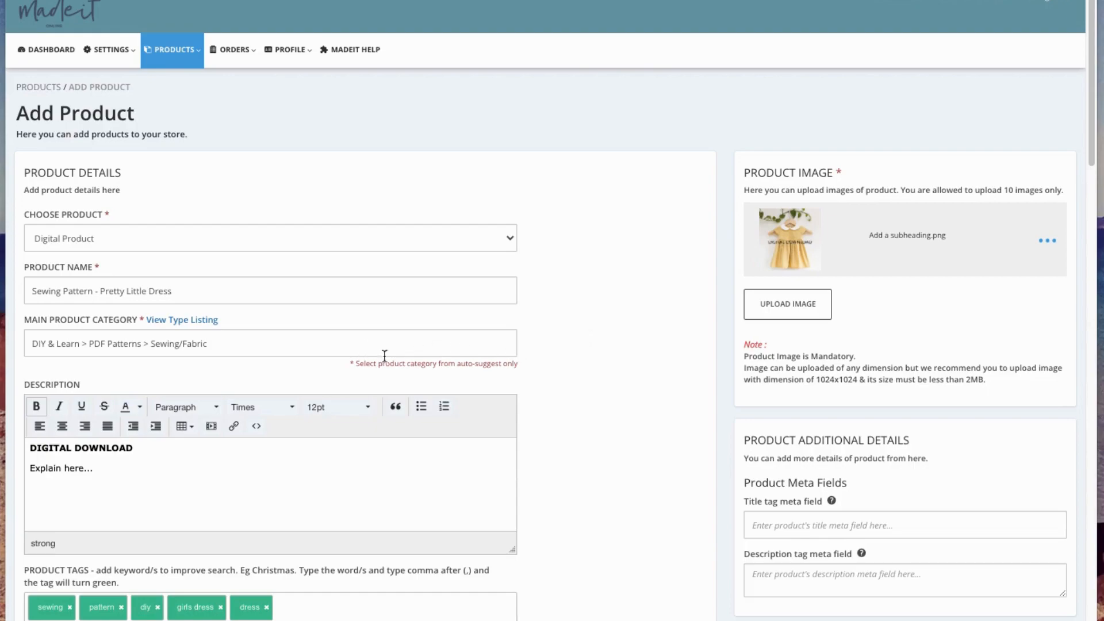
# - Set the number of accessible days to 14 in the digital product details
pyautogui.scroll(-2, 242, 405)
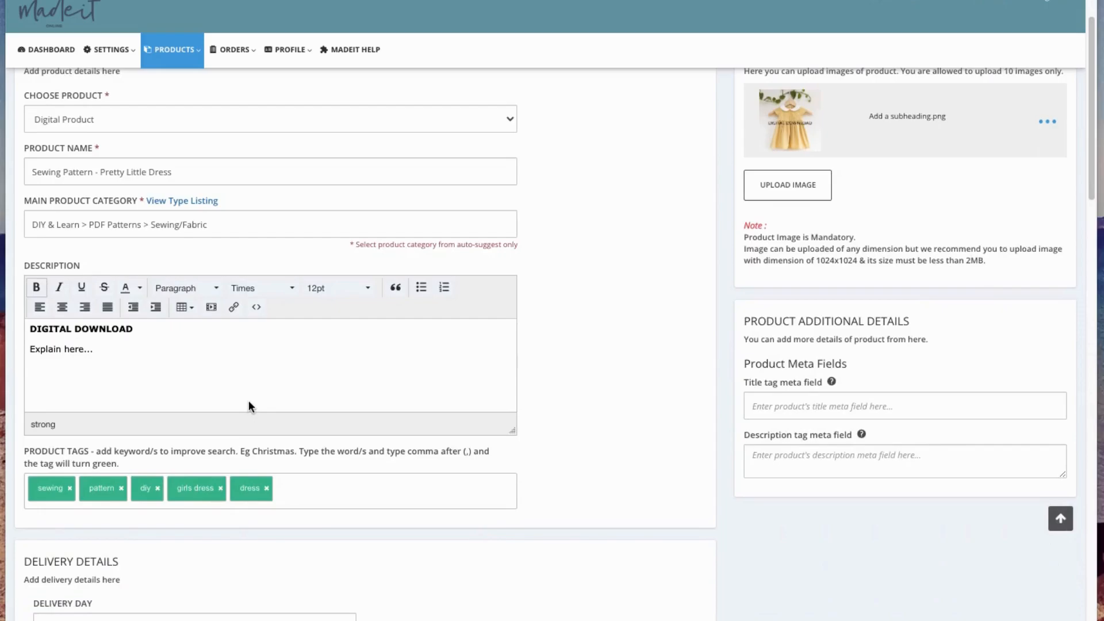
pyautogui.scroll(-10, 247, 414)
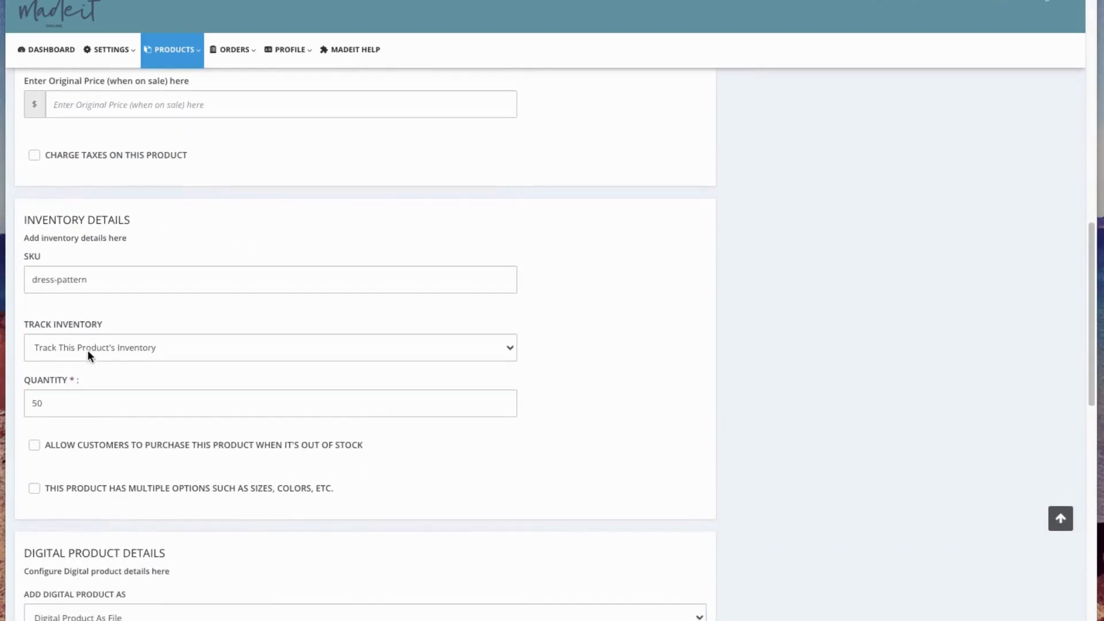
pyautogui.scroll(-7, 92, 354)
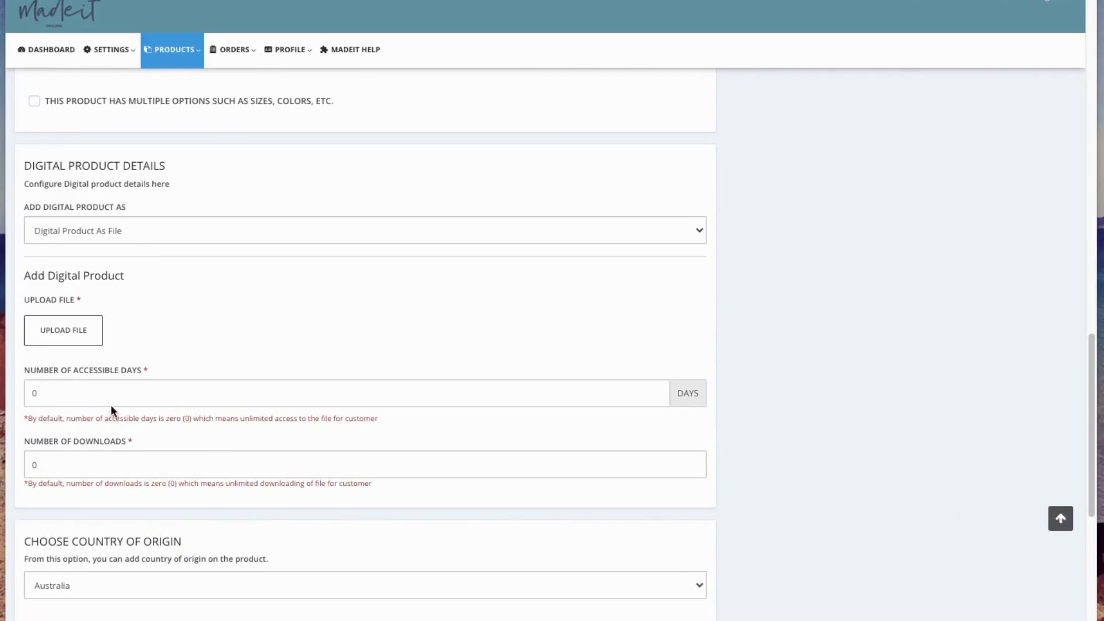
pyautogui.scroll(-1, 111, 406)
pyautogui.click(77, 382)
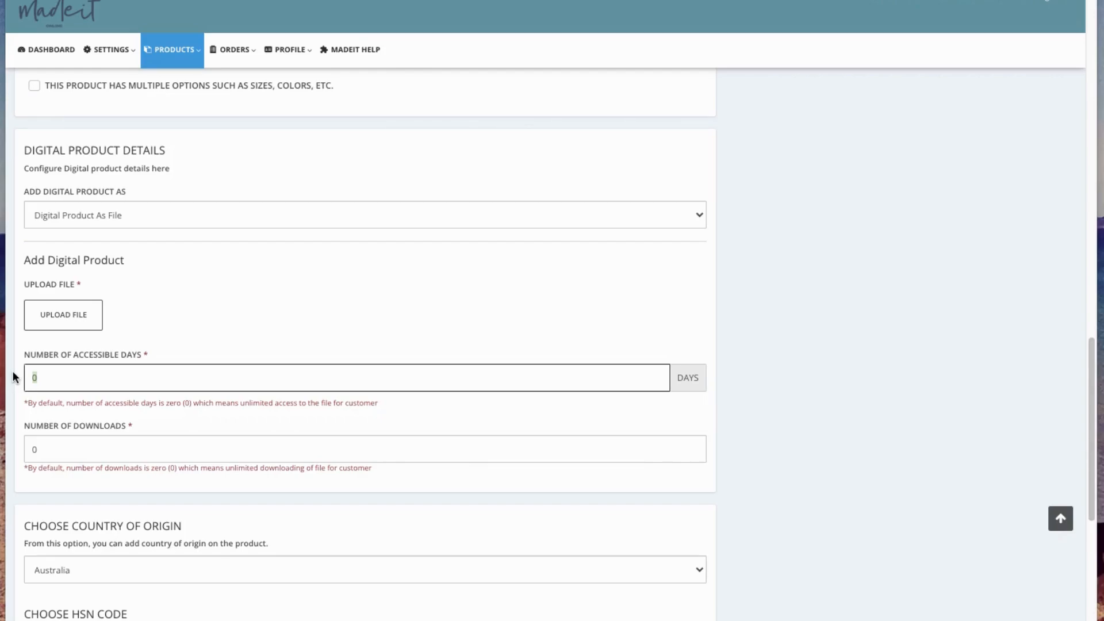
pyautogui.write('14')
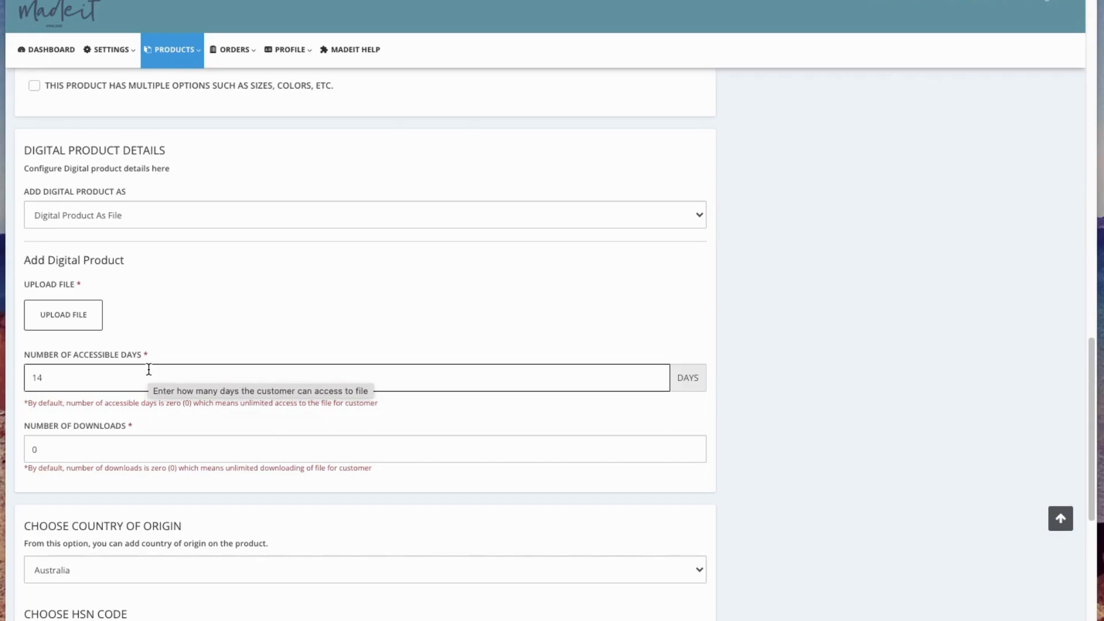
# - Set the number of downloads to 1 for the digital file
pyautogui.click(58, 451)
pyautogui.click(45, 448)
pyautogui.write('0')
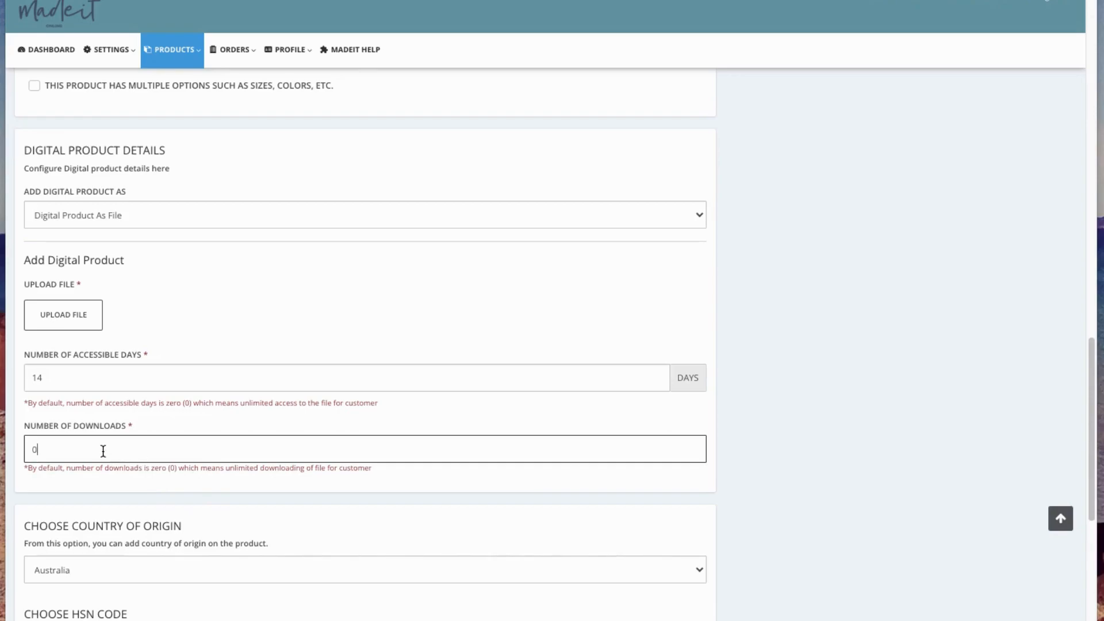
pyautogui.moveTo(56, 451); pyautogui.dragTo(11, 456)
pyautogui.press('BackSpace')
pyautogui.write('1')
# - Upload the "Pretty Little Dress Pattern" PDF as the digital product file
pyautogui.scroll(-1, 256, 446)
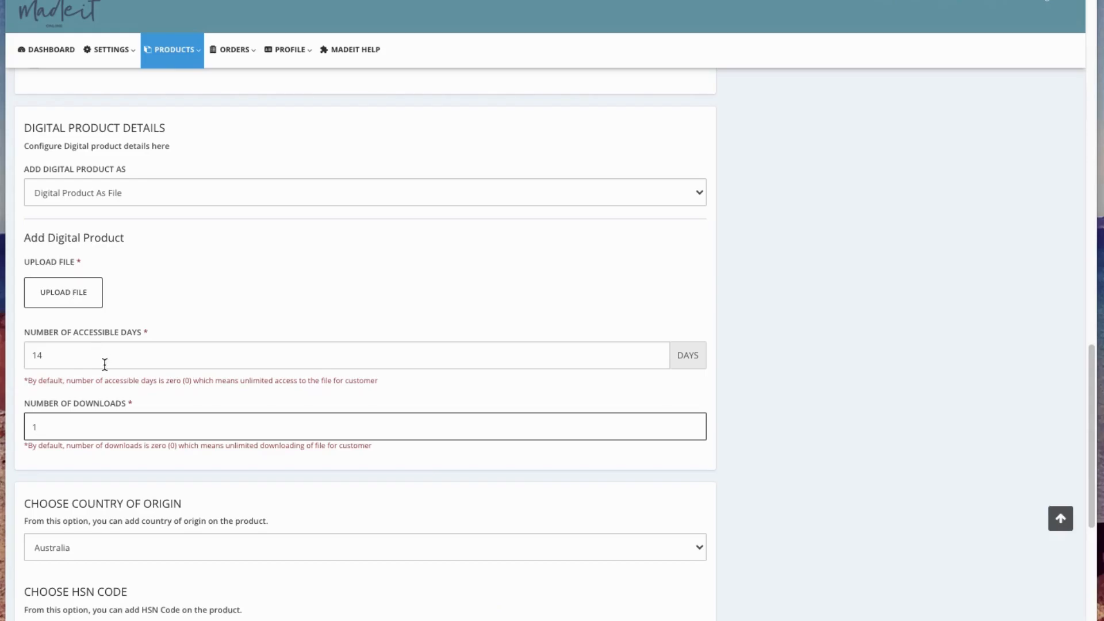
pyautogui.scroll(-1, 92, 476)
pyautogui.scroll(-5, 88, 444)
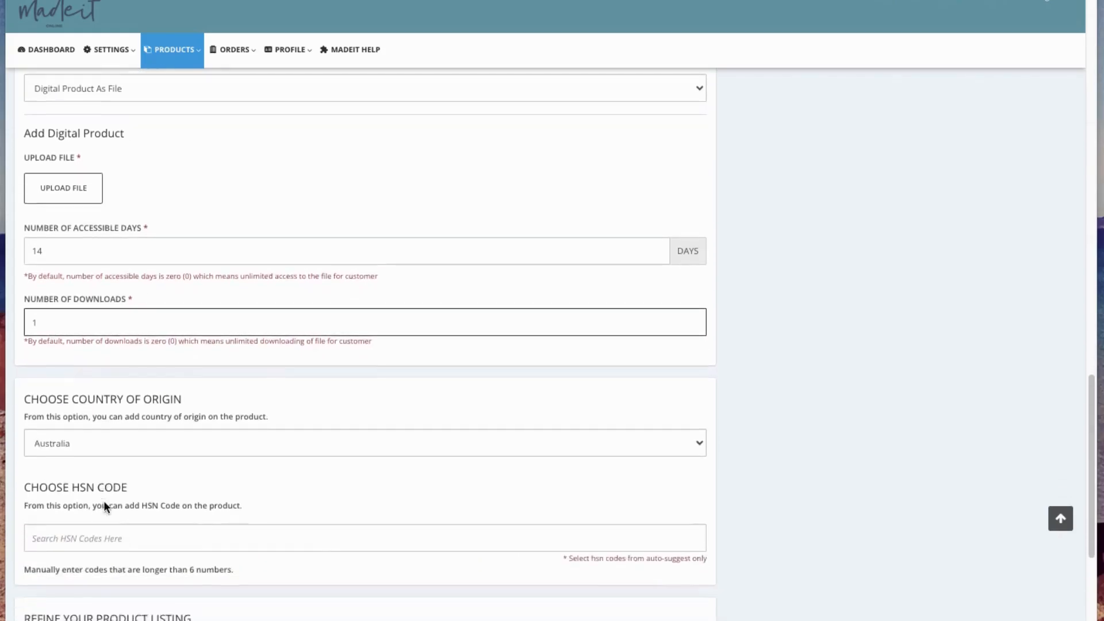
pyautogui.scroll(5, 138, 356)
pyautogui.scroll(3, 115, 397)
pyautogui.scroll(-1, 158, 394)
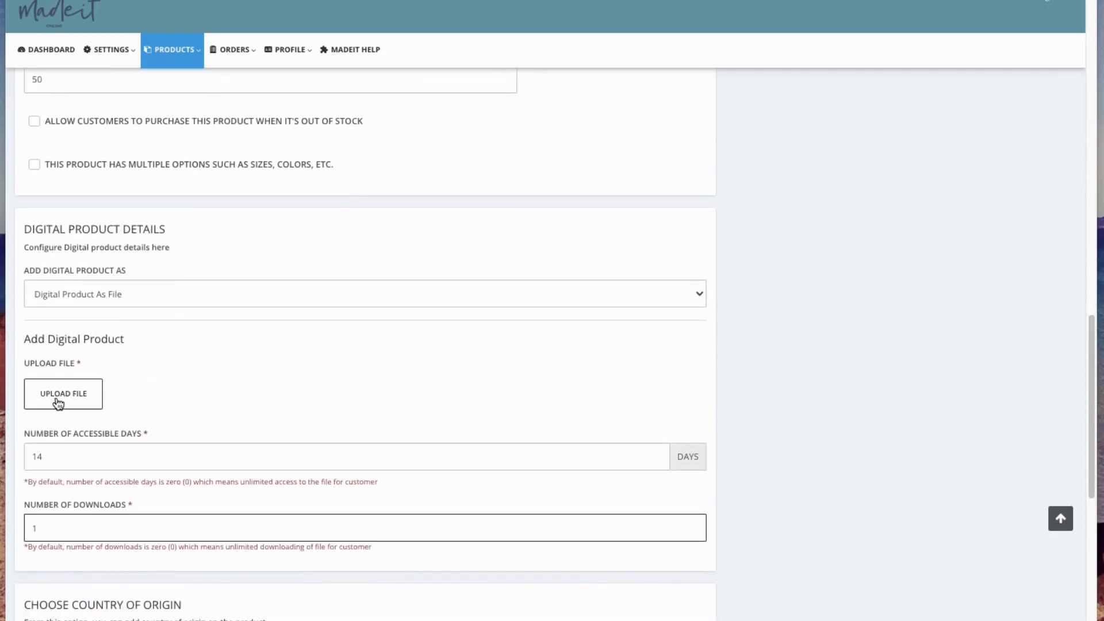
pyautogui.click(57, 403)
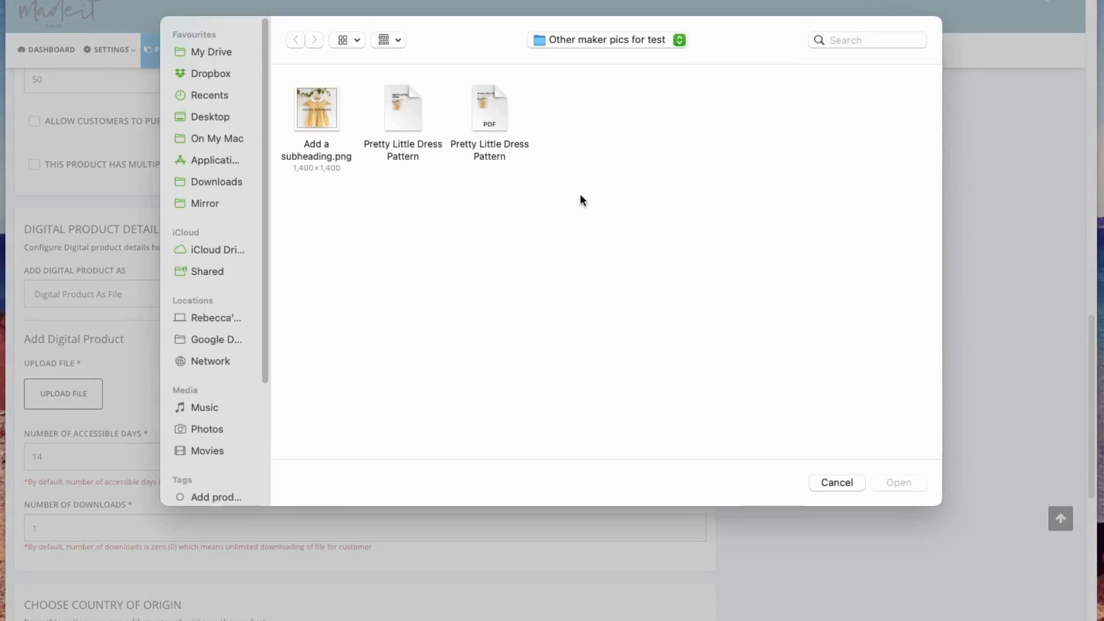
pyautogui.click(500, 117)
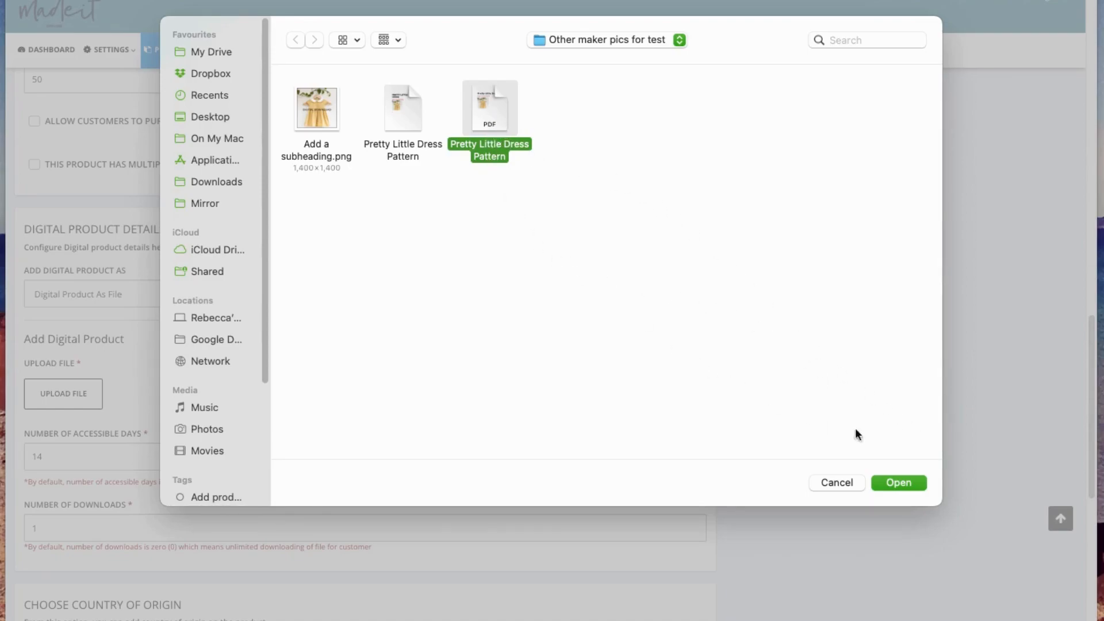
pyautogui.click(896, 482)
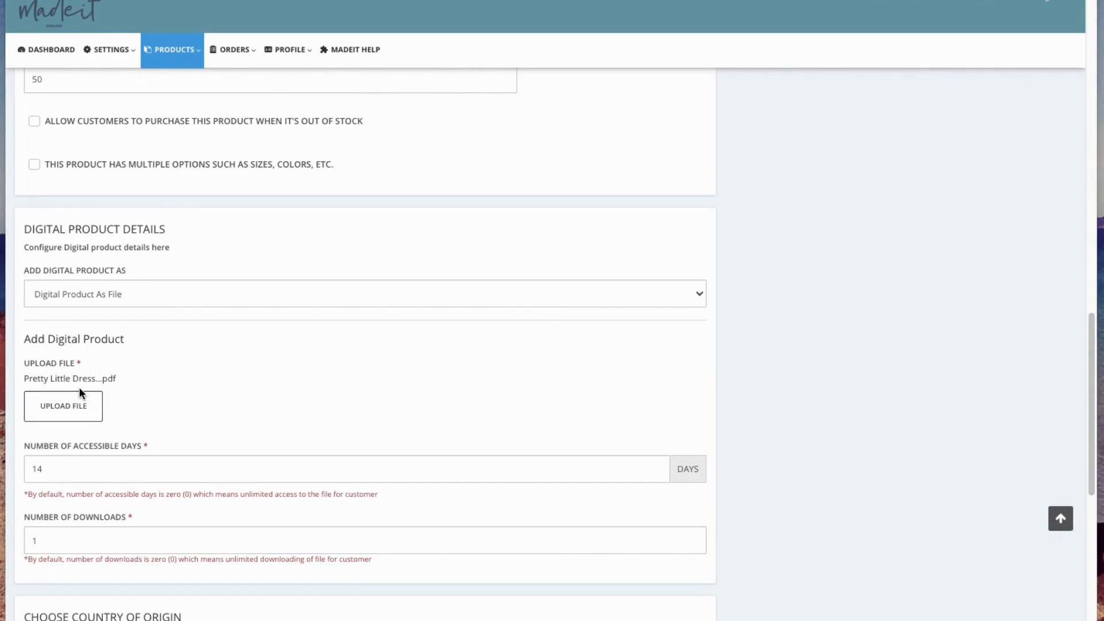
# - Save the new digital product, leaving the country of origin, HSN code and listing filters as they are
pyautogui.scroll(-6, 155, 442)
pyautogui.scroll(-1, 77, 558)
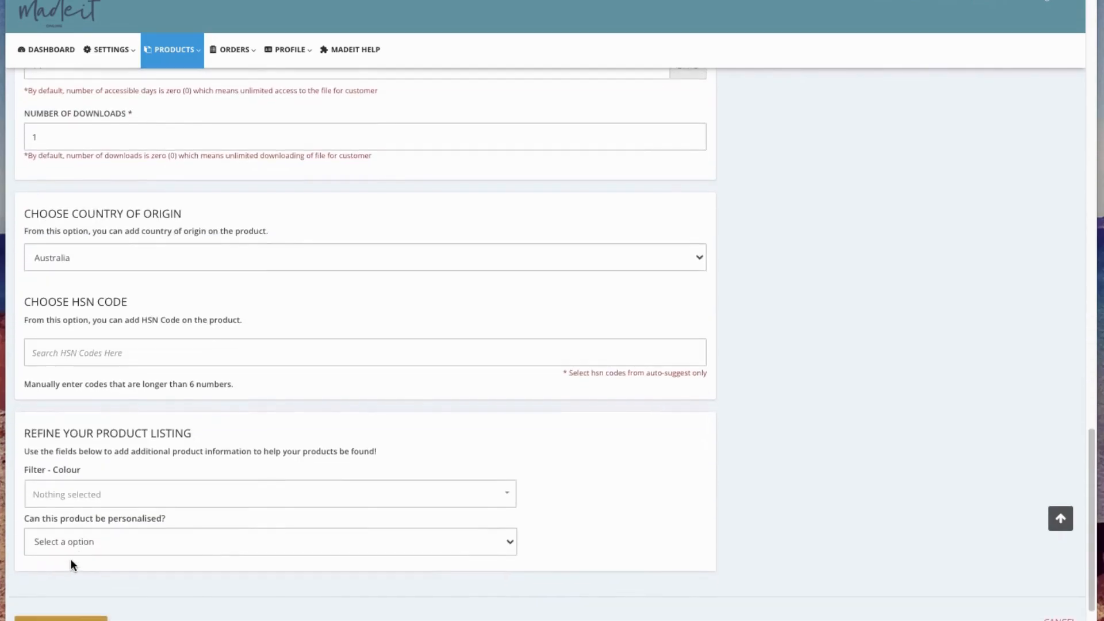
pyautogui.click(71, 605)
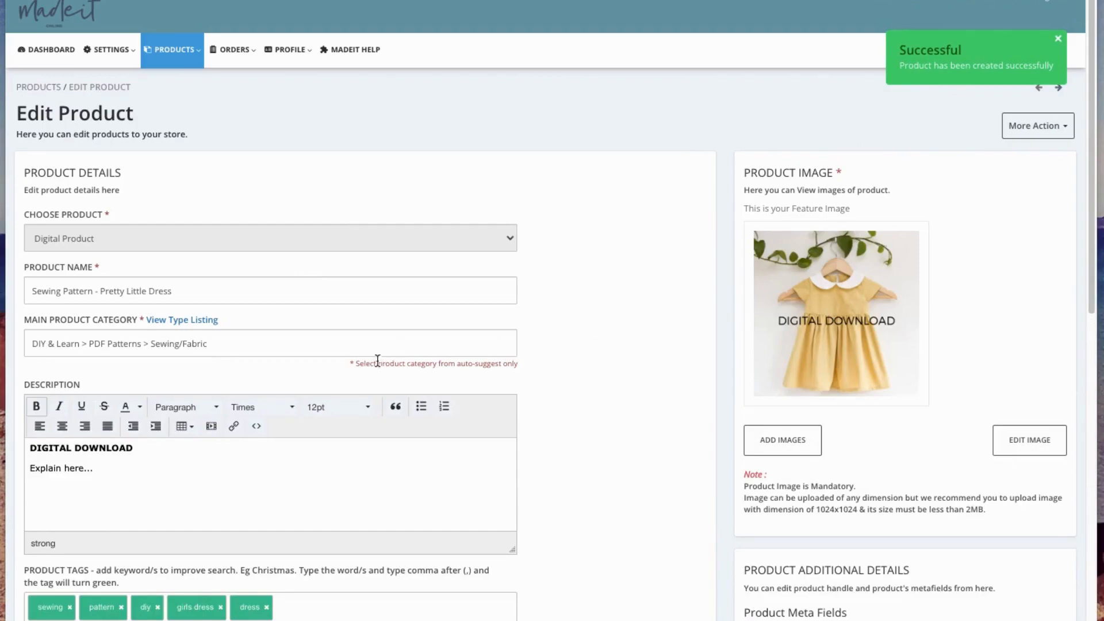
# - Open the product's default variant for editing from its variant details
pyautogui.scroll(-2, 396, 392)
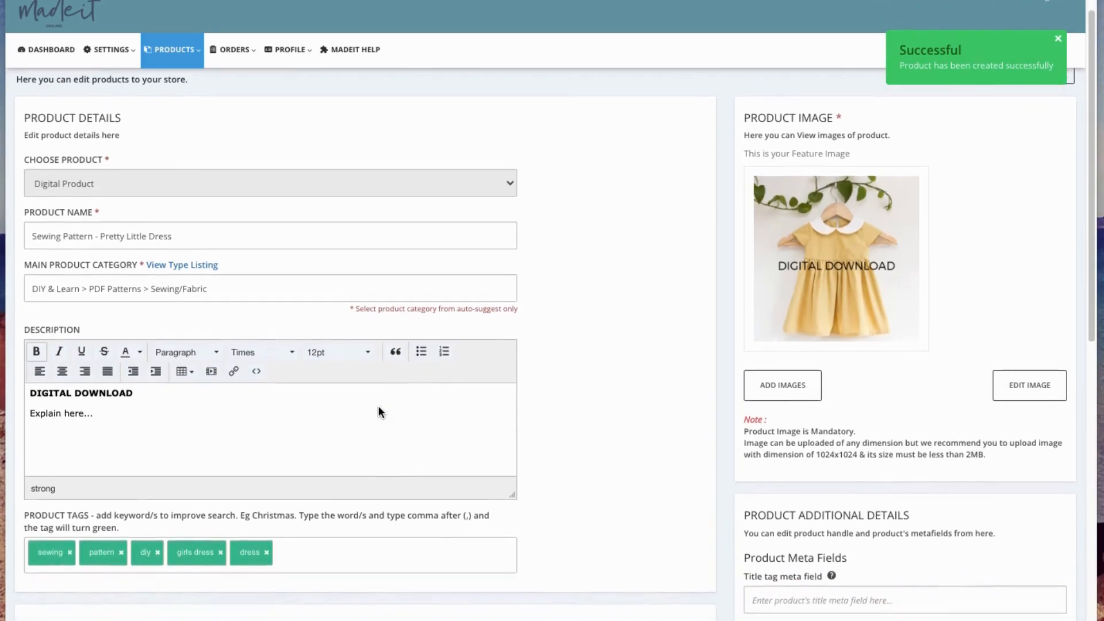
pyautogui.scroll(-2, 378, 403)
pyautogui.scroll(-3, 337, 372)
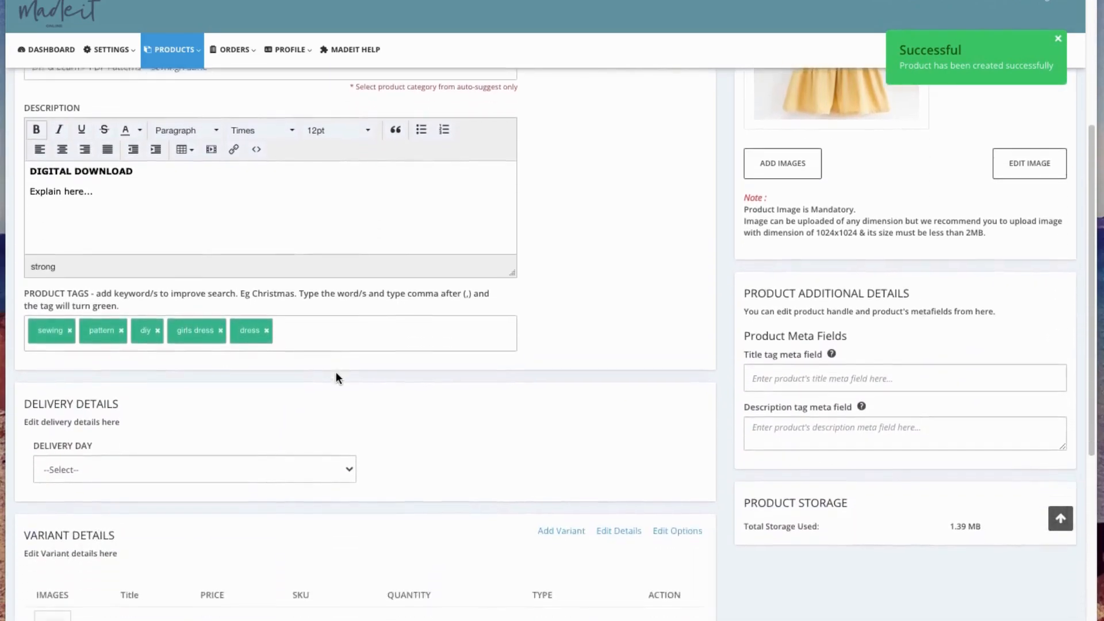
pyautogui.scroll(-5, 395, 374)
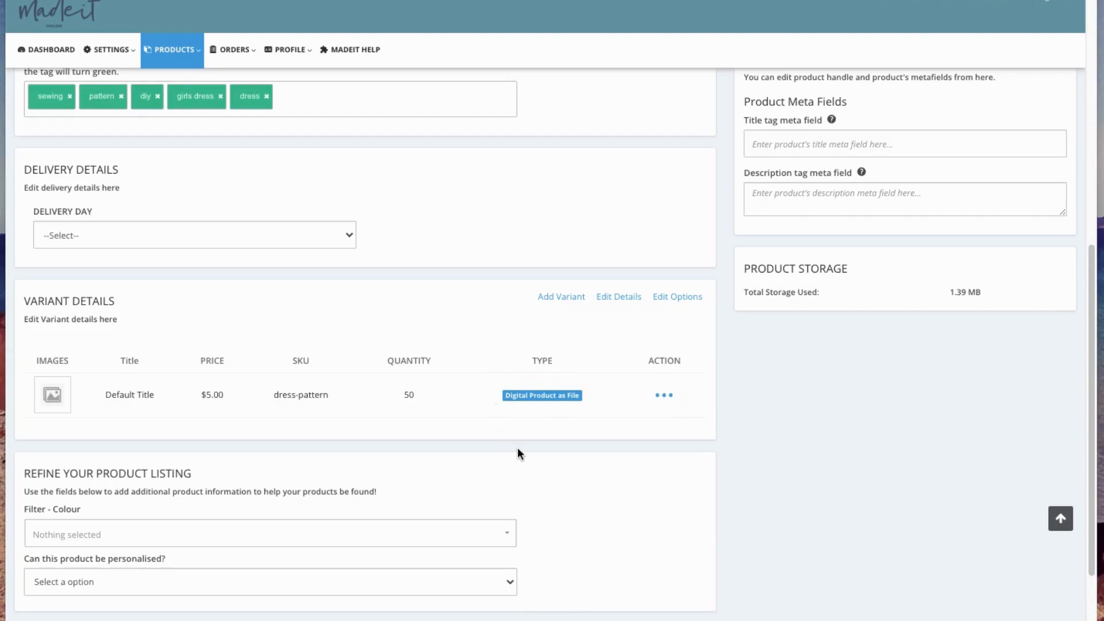
pyautogui.click(661, 398)
pyautogui.click(666, 396)
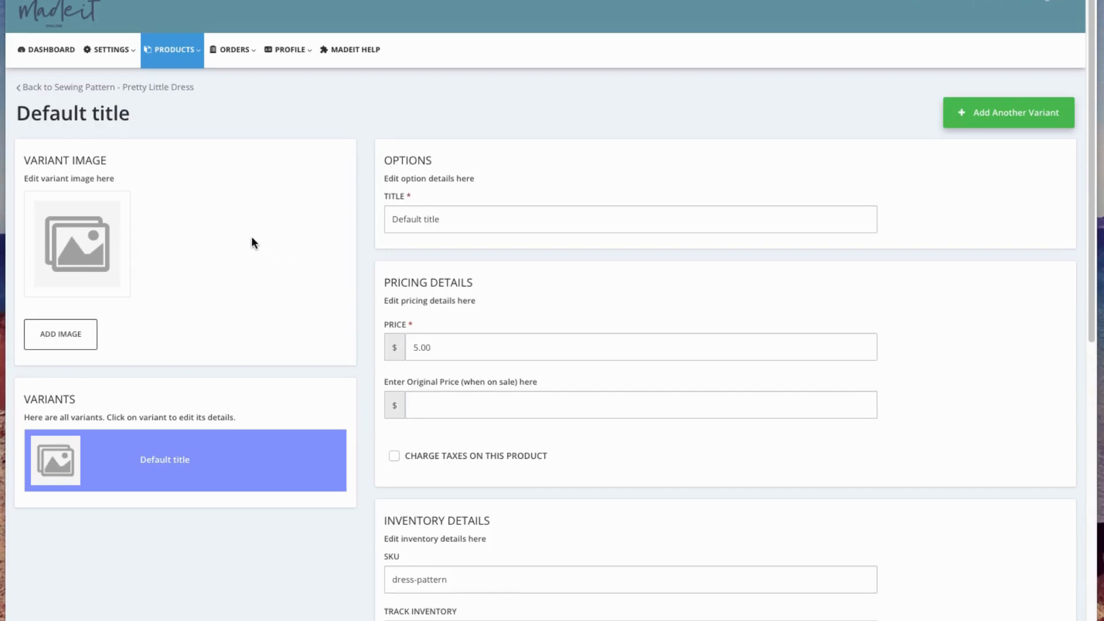
# - Change the variant's title to "Sewing Pattern - Pretty Little Dress"
pyautogui.moveTo(477, 220); pyautogui.dragTo(363, 222)
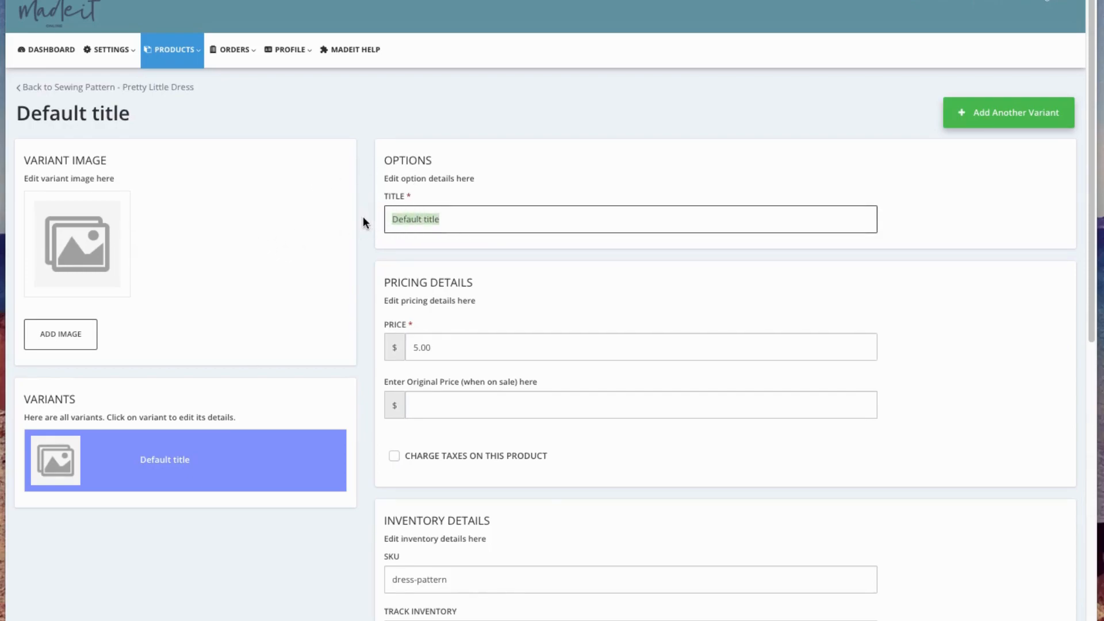
pyautogui.write('size')
pyautogui.press('BackSpace')
pyautogui.press('BackSpace')
pyautogui.press('BackSpace')
pyautogui.press('BackSpace')
pyautogui.write('Sew')
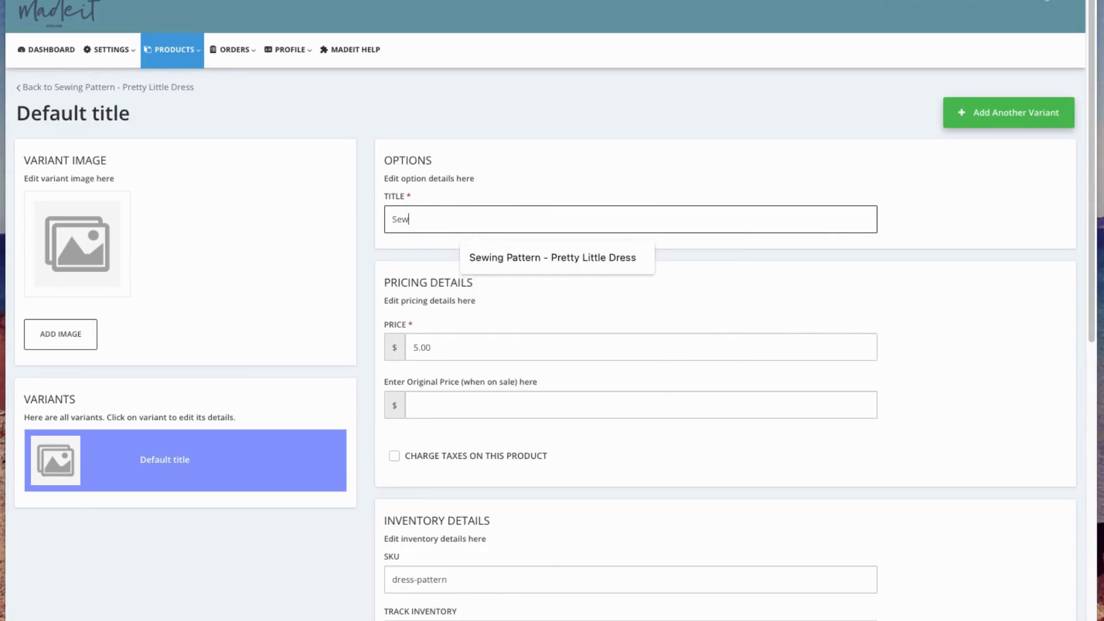
pyautogui.click(593, 258)
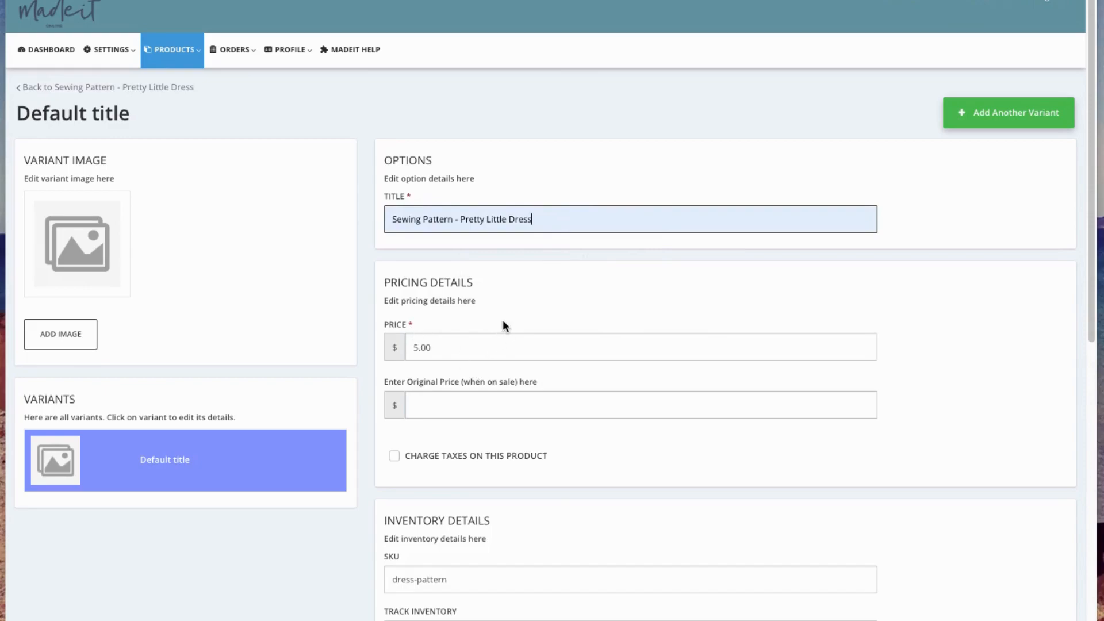
# - Switch the variant's inventory tracking to Don't Track Inventory and back to Track This Product's Inventory
pyautogui.scroll(-1, 474, 402)
pyautogui.scroll(-3, 432, 434)
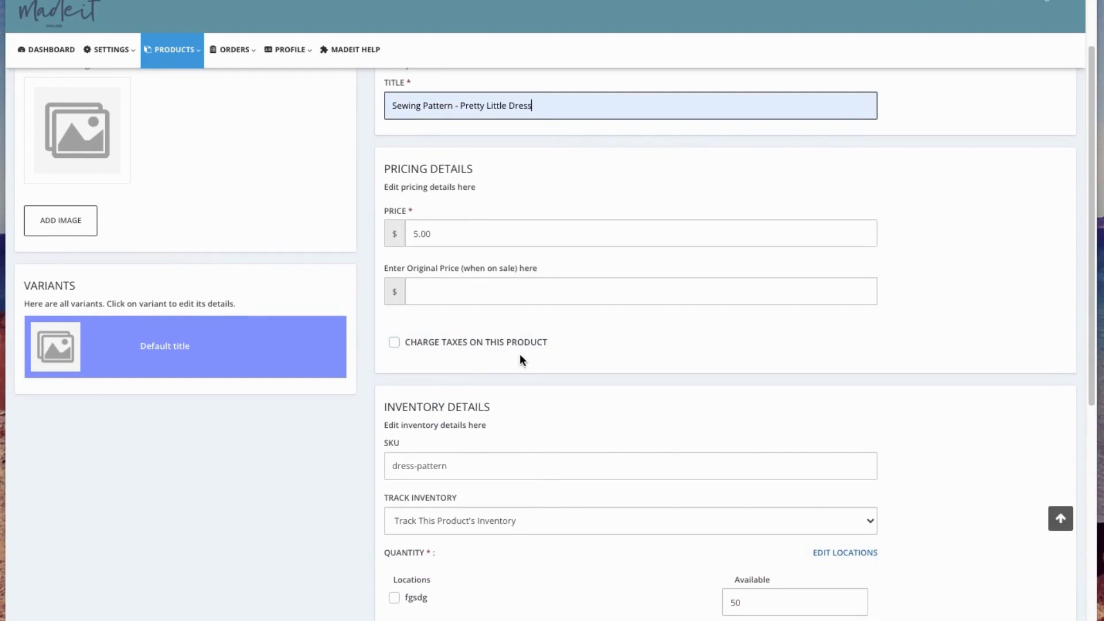
pyautogui.scroll(-7, 520, 282)
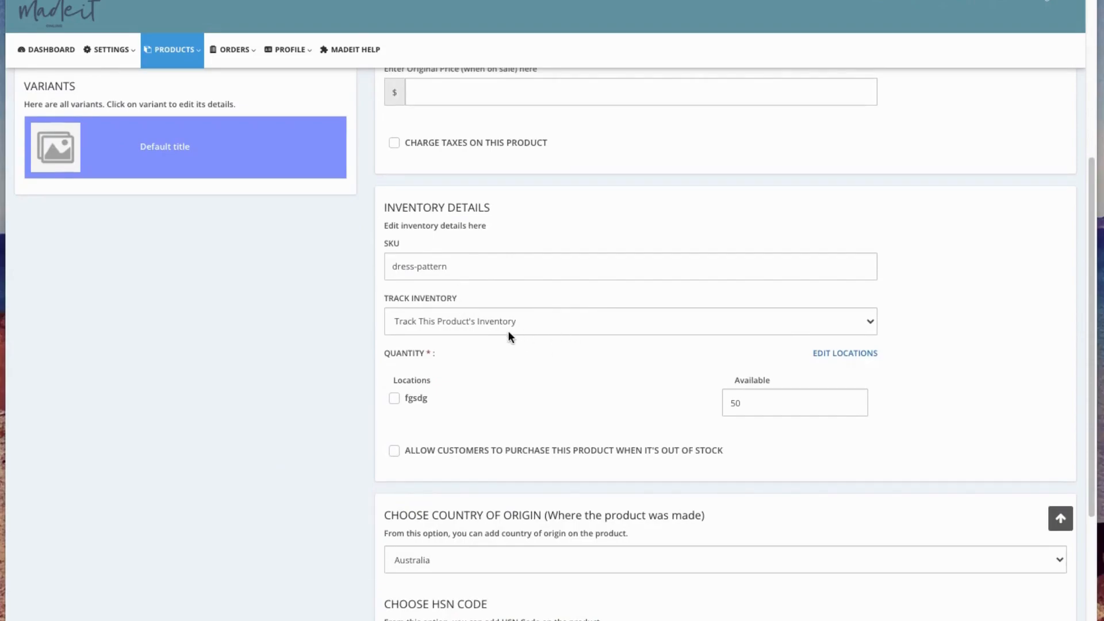
pyautogui.scroll(-1, 633, 403)
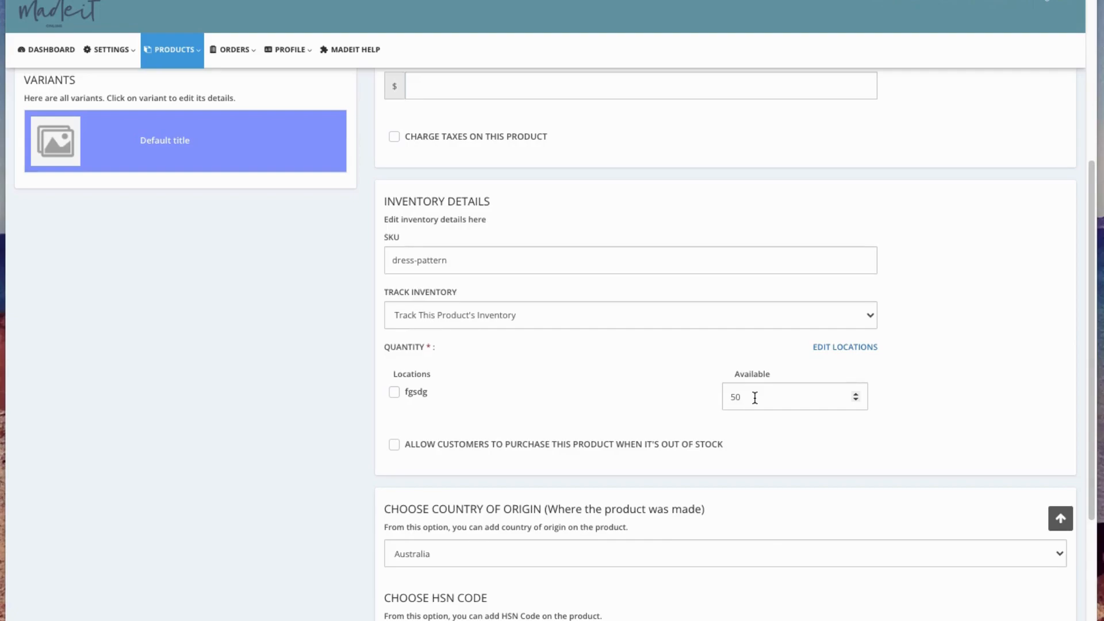
pyautogui.click(524, 315)
pyautogui.click(490, 330)
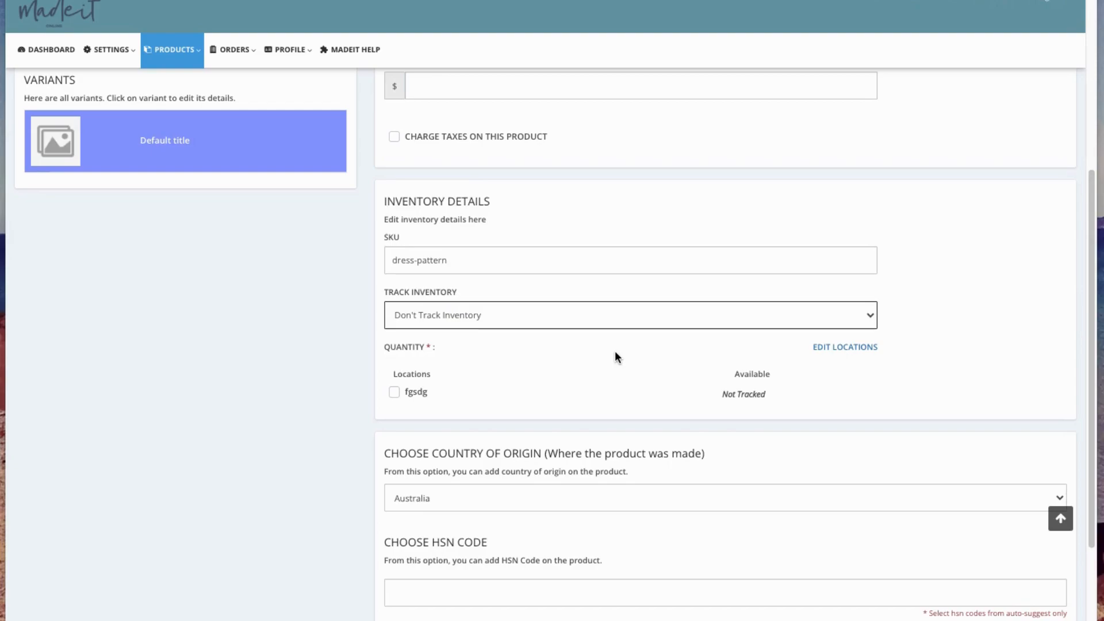
pyautogui.click(438, 315)
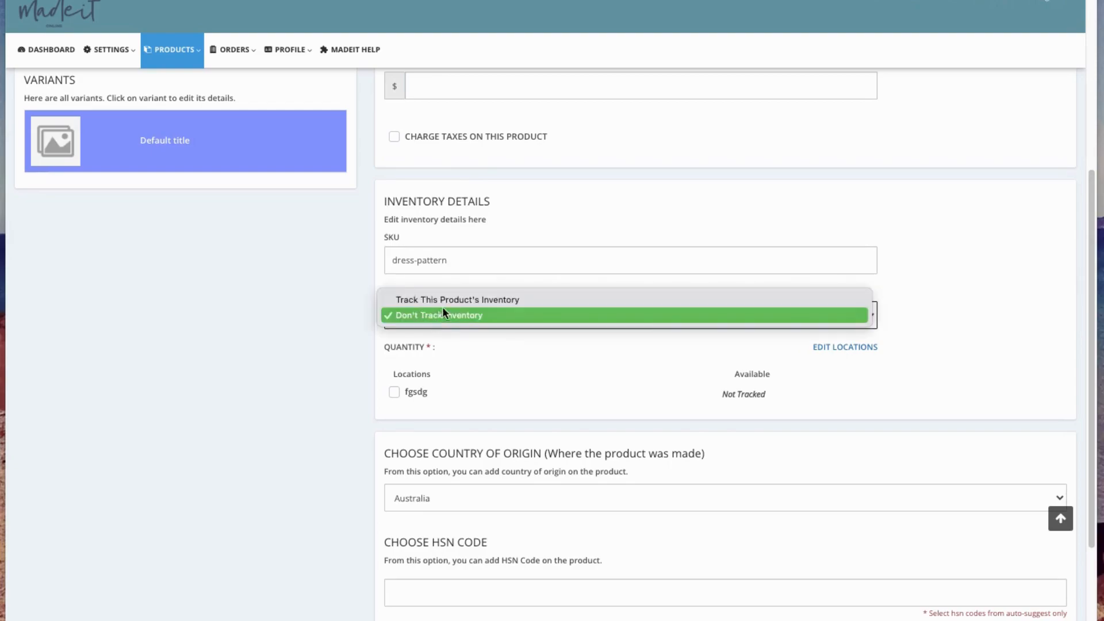
pyautogui.click(443, 299)
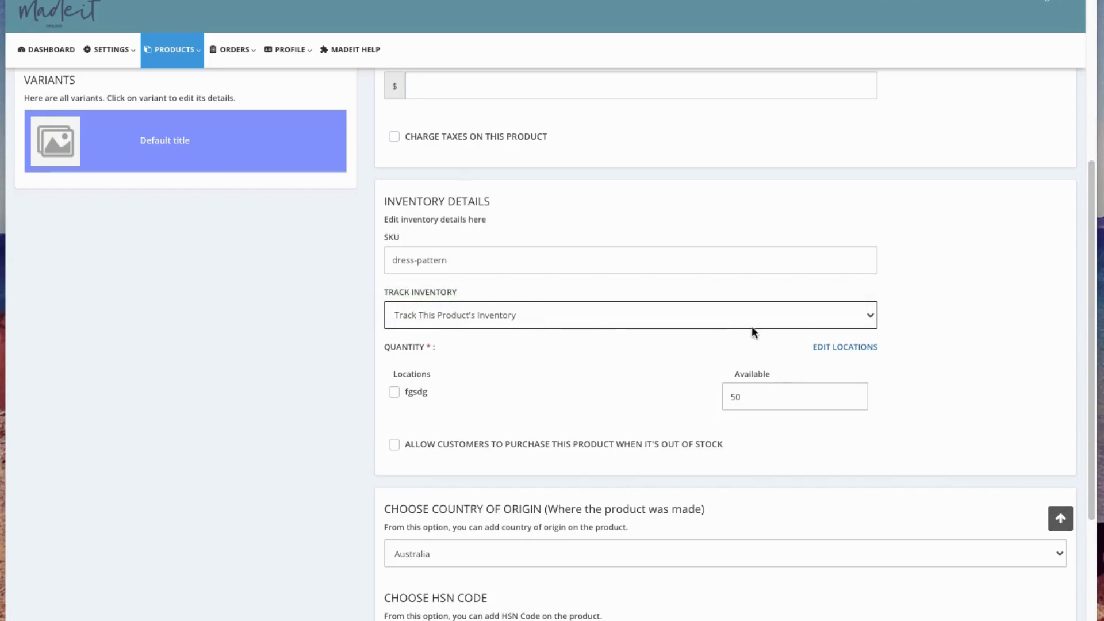
# - Save the variant changes and assign the yellow dress picture as the variant image
pyautogui.scroll(-3, 519, 390)
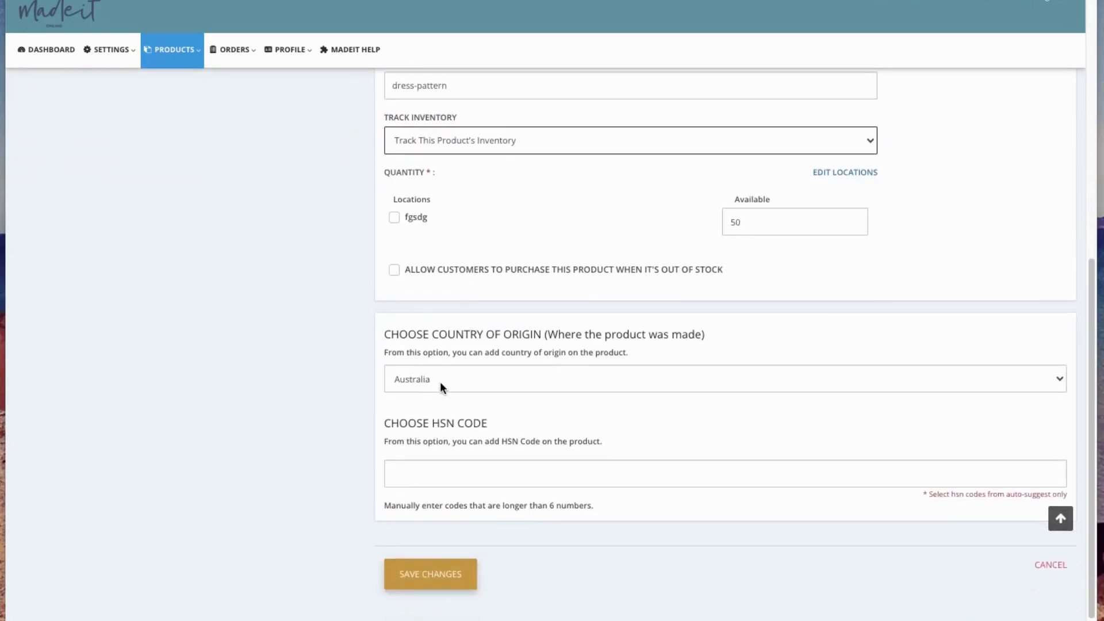
pyautogui.click(419, 574)
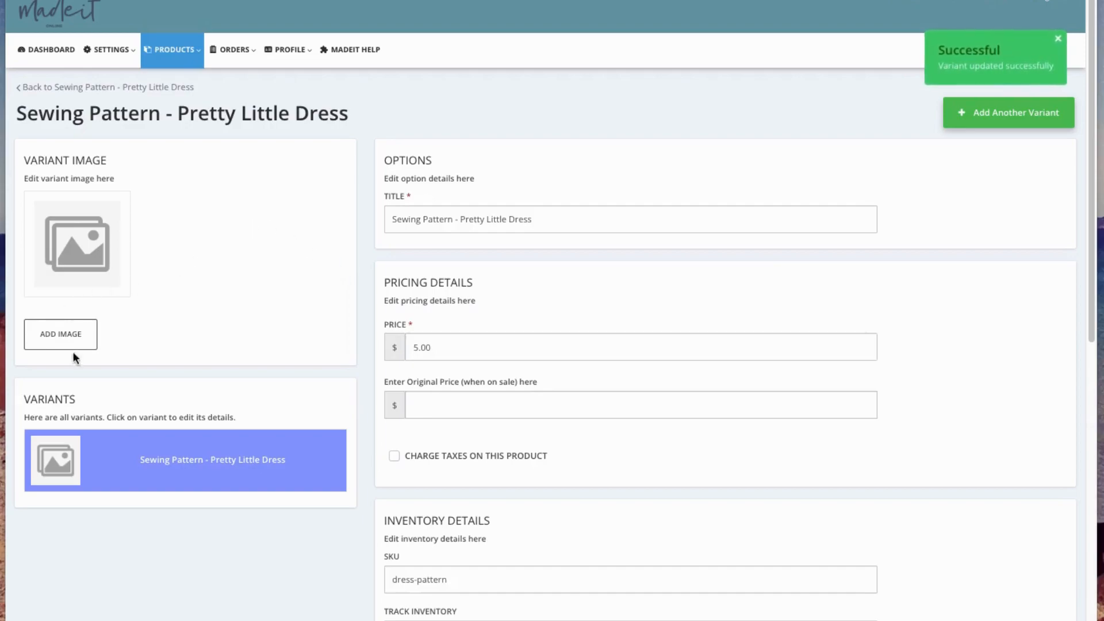
pyautogui.click(65, 343)
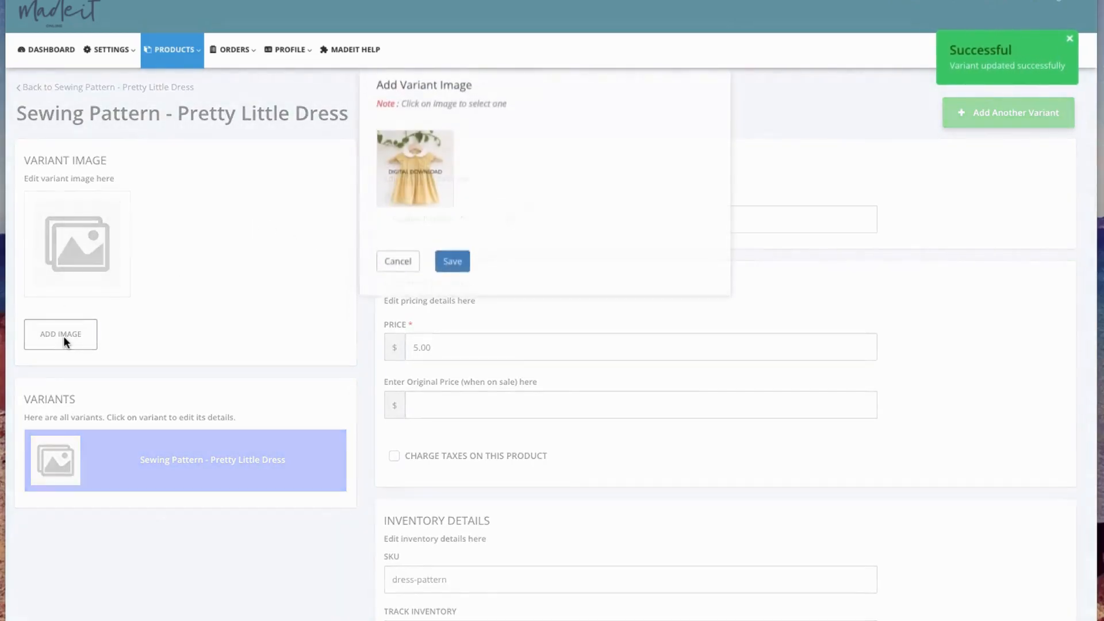
pyautogui.click(431, 197)
pyautogui.click(452, 282)
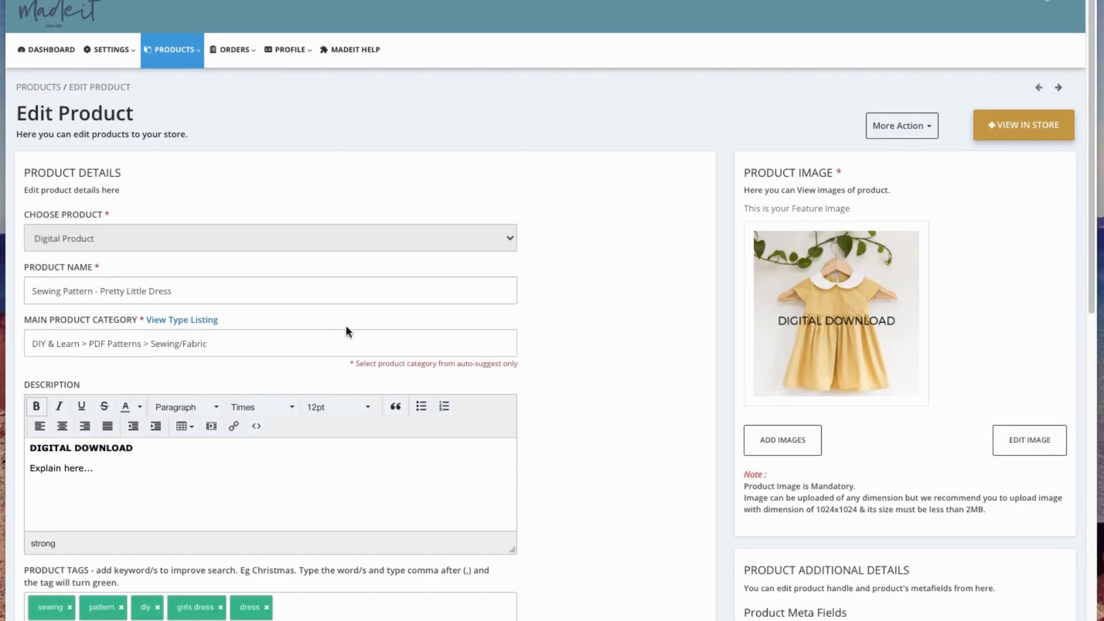
# - Review the product's tags, delivery and variant details, and save the product update
pyautogui.scroll(-2, 264, 419)
pyautogui.scroll(-4, 568, 367)
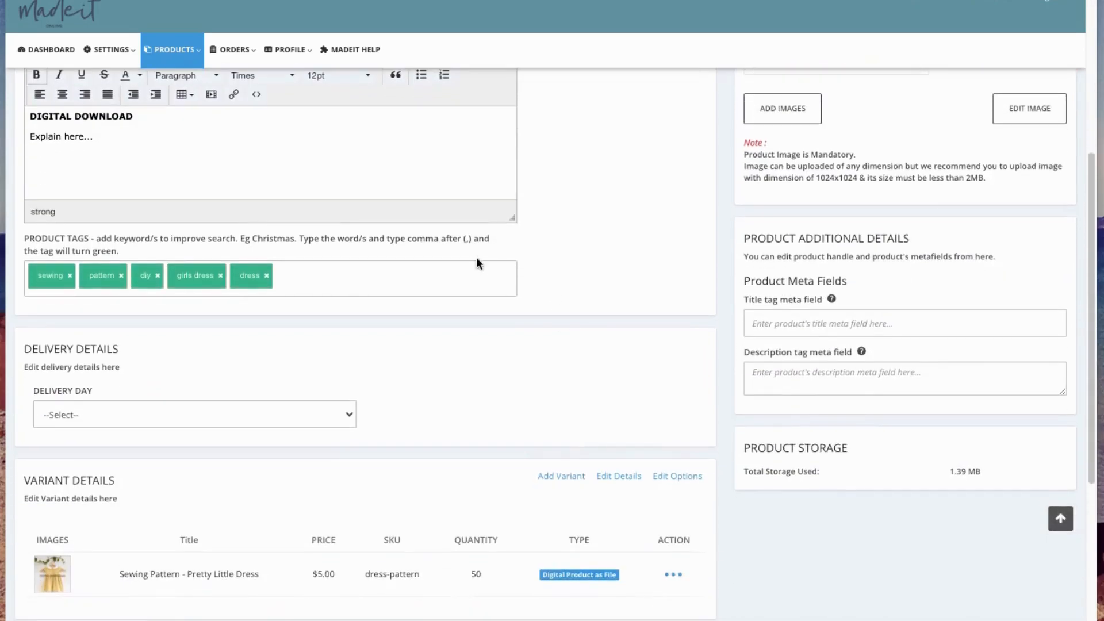
pyautogui.scroll(-2, 203, 414)
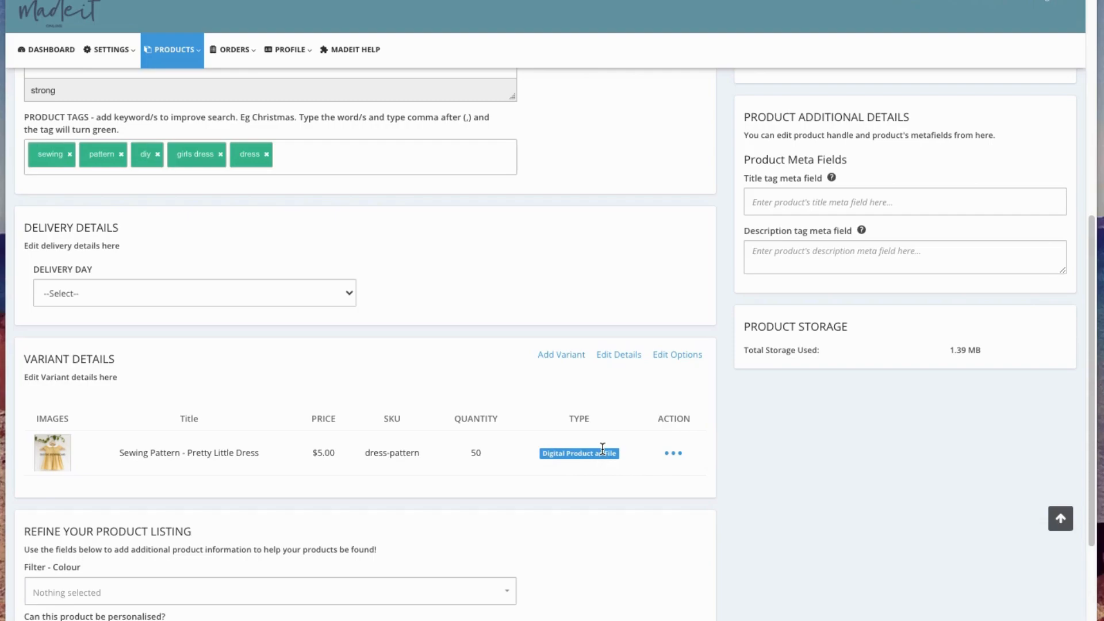
pyautogui.scroll(-3, 373, 481)
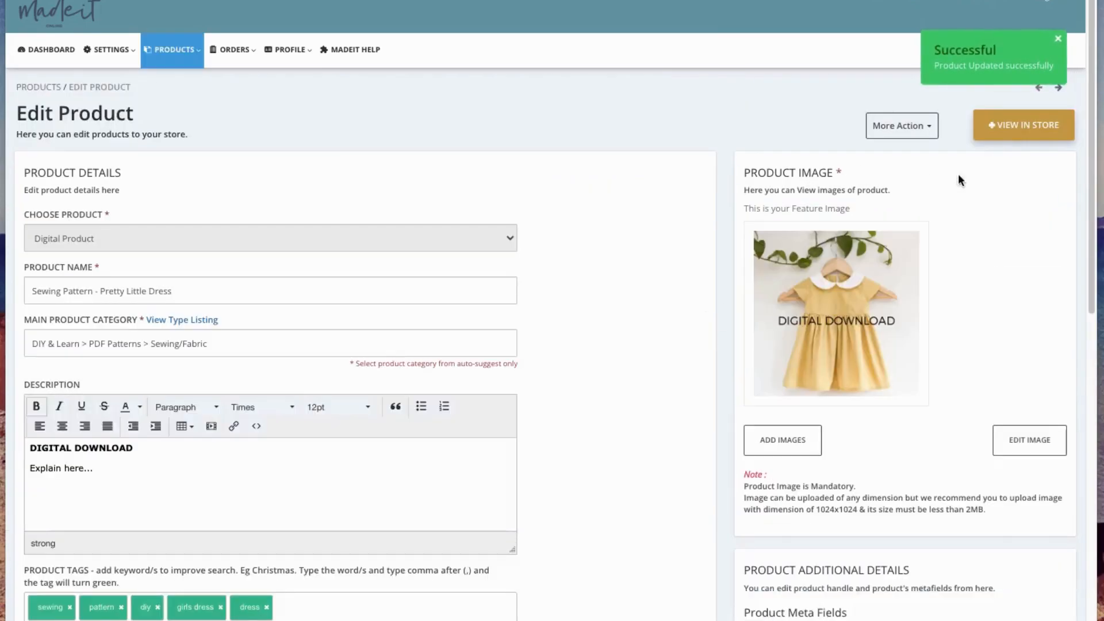
# - View the sewing pattern listing in the store and examine its image, title, price and description
pyautogui.click(1016, 126)
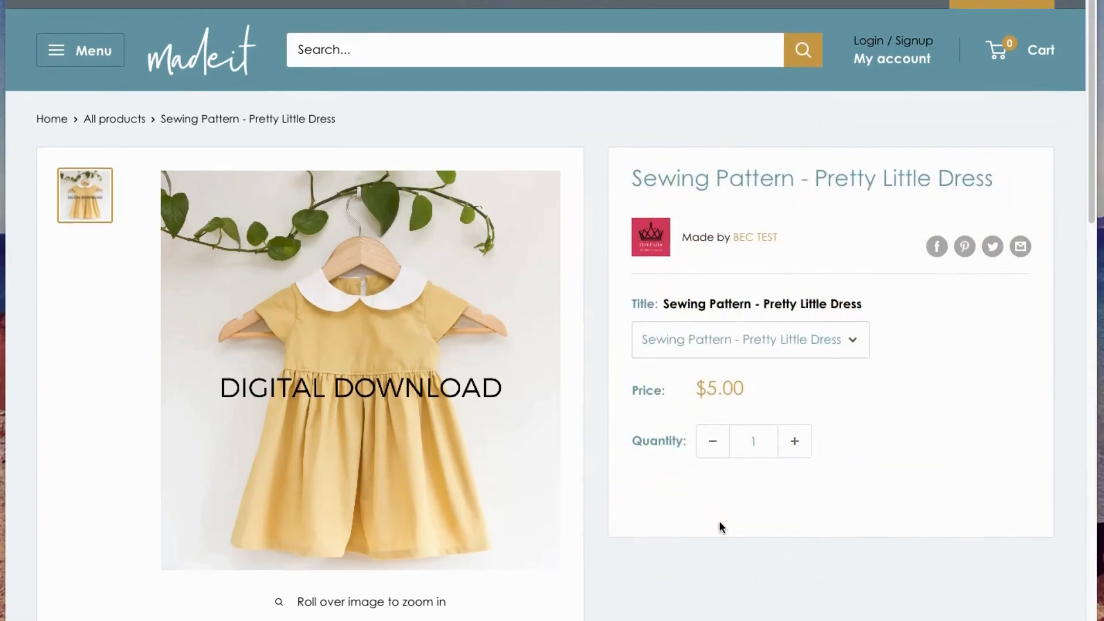
pyautogui.scroll(-1, 577, 400)
pyautogui.scroll(-4, 577, 401)
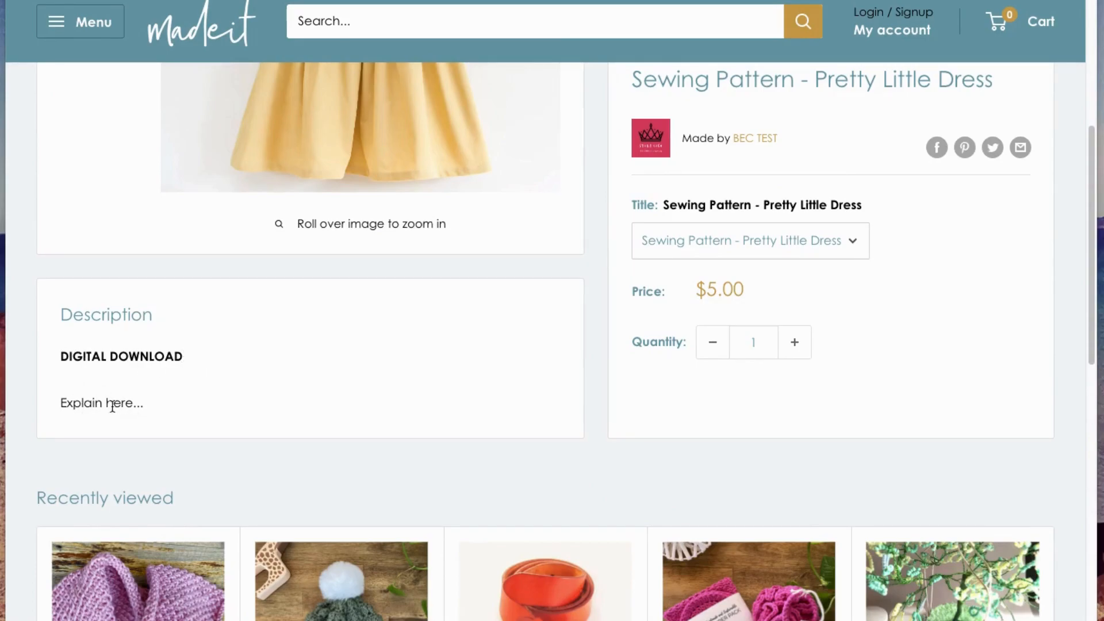
pyautogui.scroll(1, 405, 371)
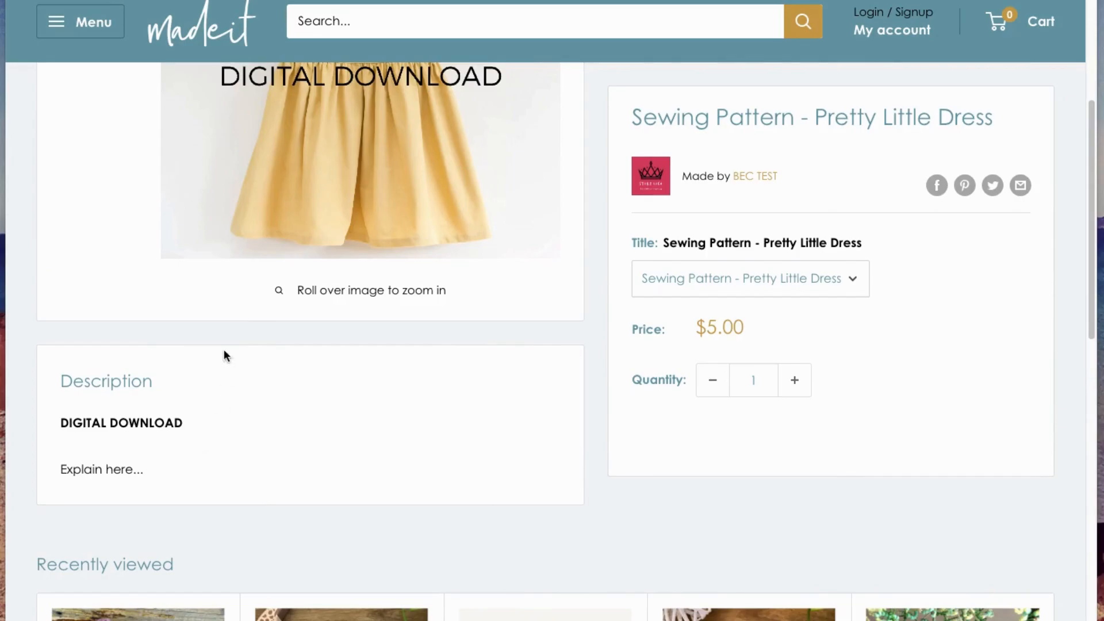
pyautogui.scroll(-1, 311, 356)
pyautogui.scroll(6, 437, 339)
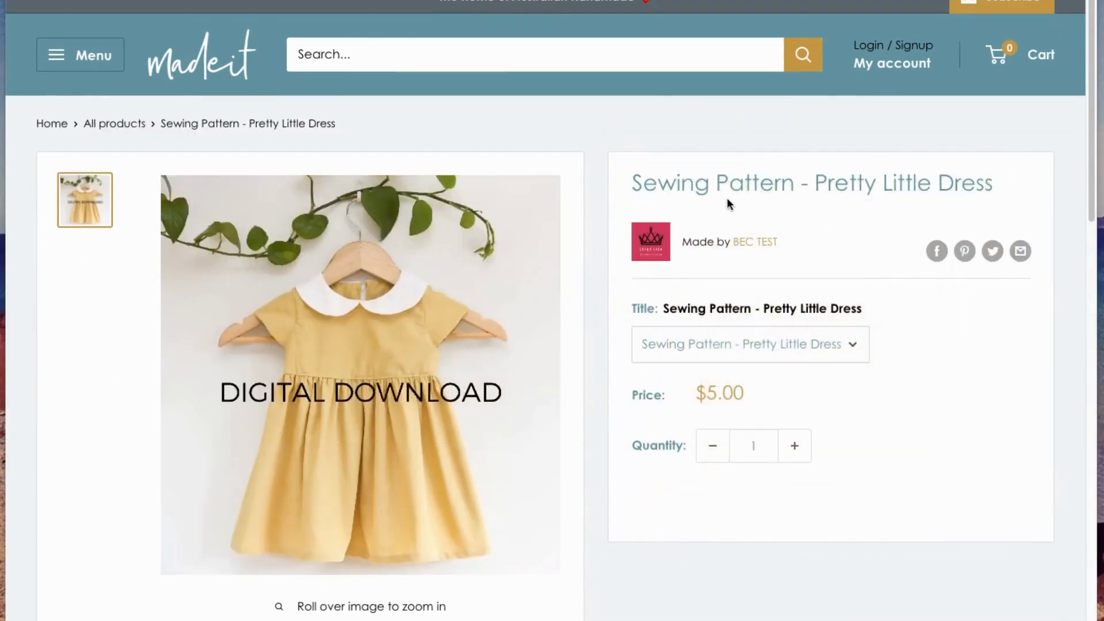